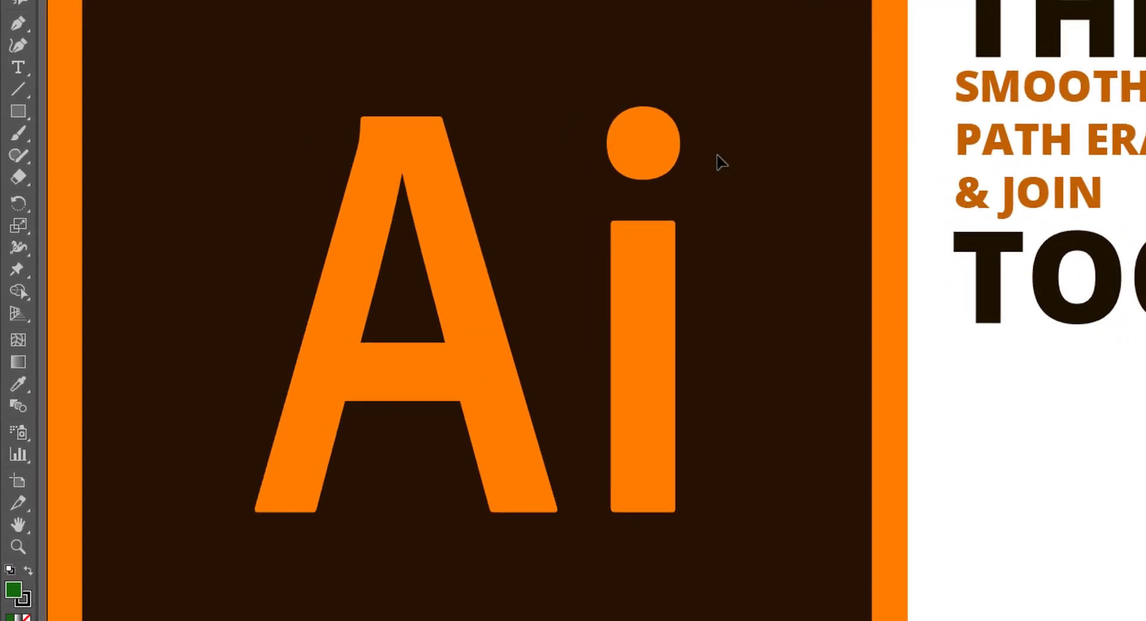
# - Open the Shaper Tool flyout showing the Pencil, Smooth, Path Eraser and Join tools
pyautogui.click(26, 150)
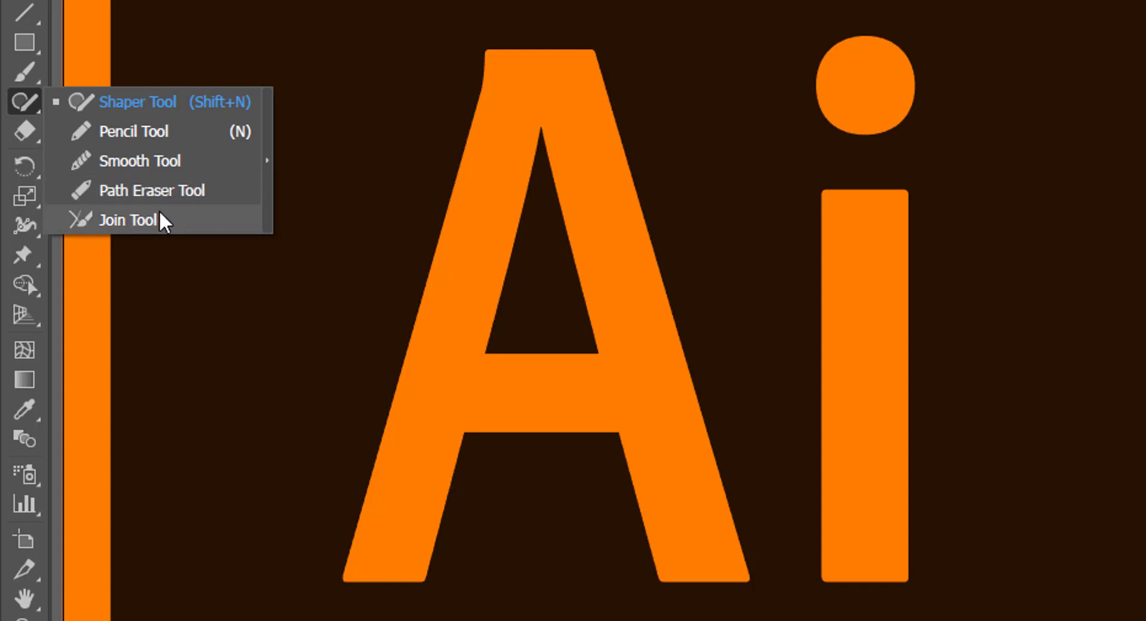
# - Tear off the pencil tool group as a floating panel and place it beside the title
pyautogui.click(267, 161)
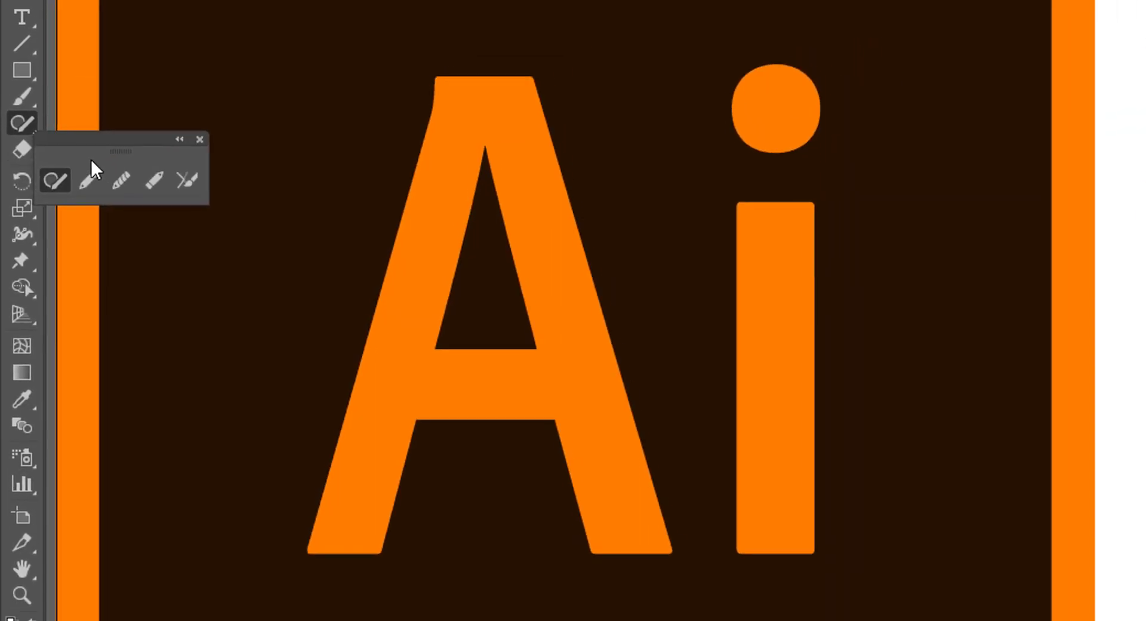
pyautogui.moveTo(111, 166)
pyautogui.mouseDown()
pyautogui.moveTo(620, 304)
pyautogui.moveTo(935, 363)
pyautogui.moveTo(918, 360)
pyautogui.mouseUp()
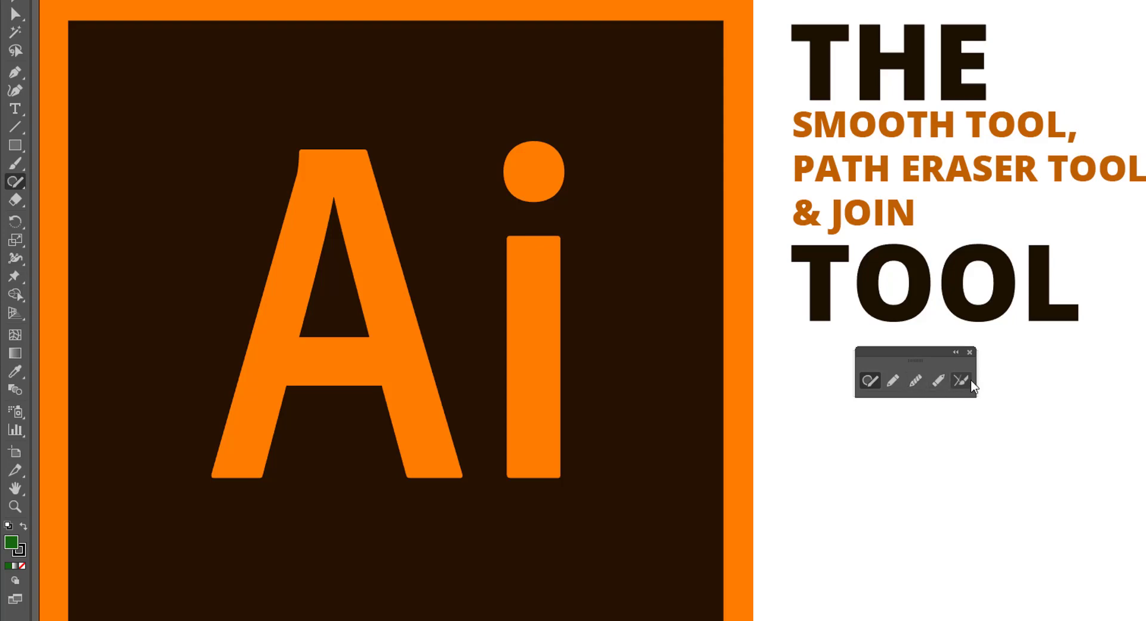
# - Draw an open four-anchor angular pen path below the title and set its fill to None
pyautogui.click(14, 71)
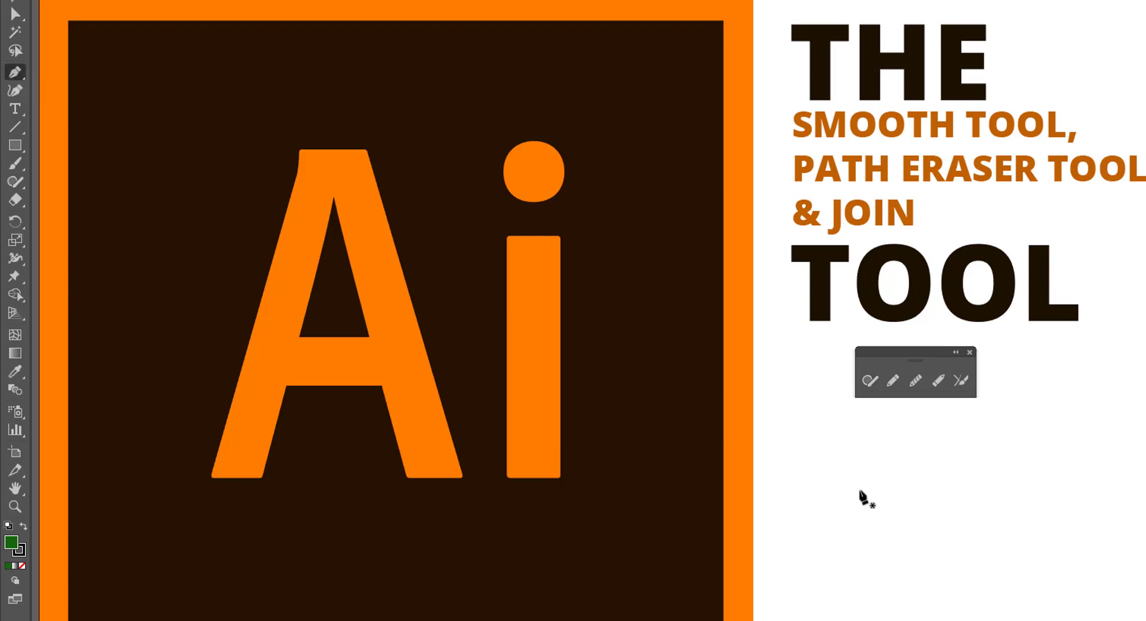
pyautogui.click(1027, 465)
pyautogui.click(1074, 497)
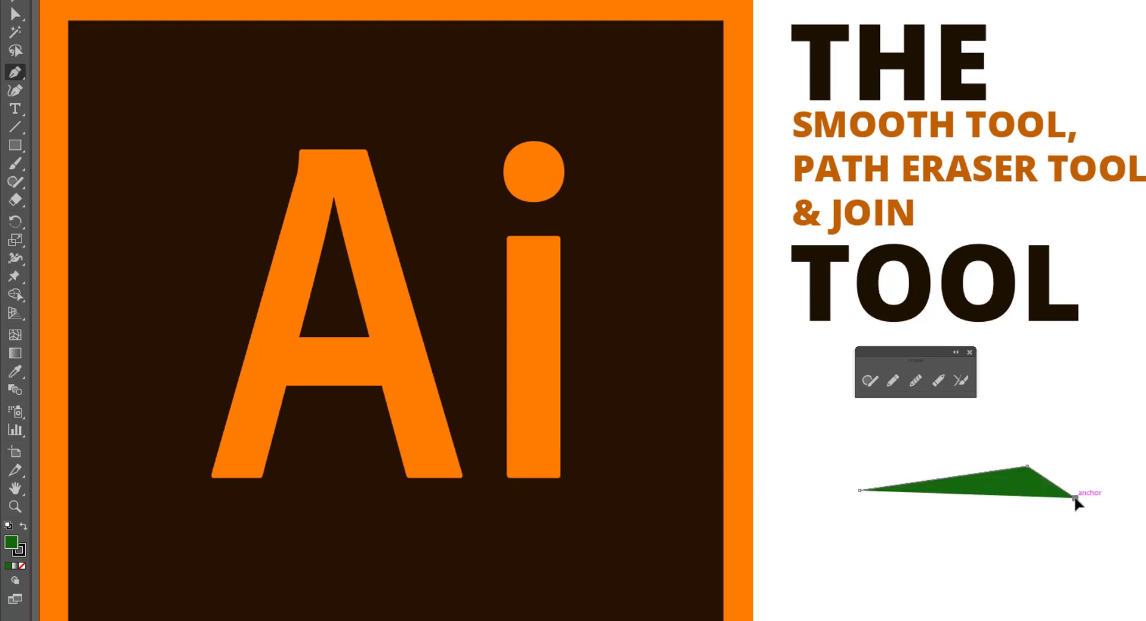
pyautogui.click(910, 591)
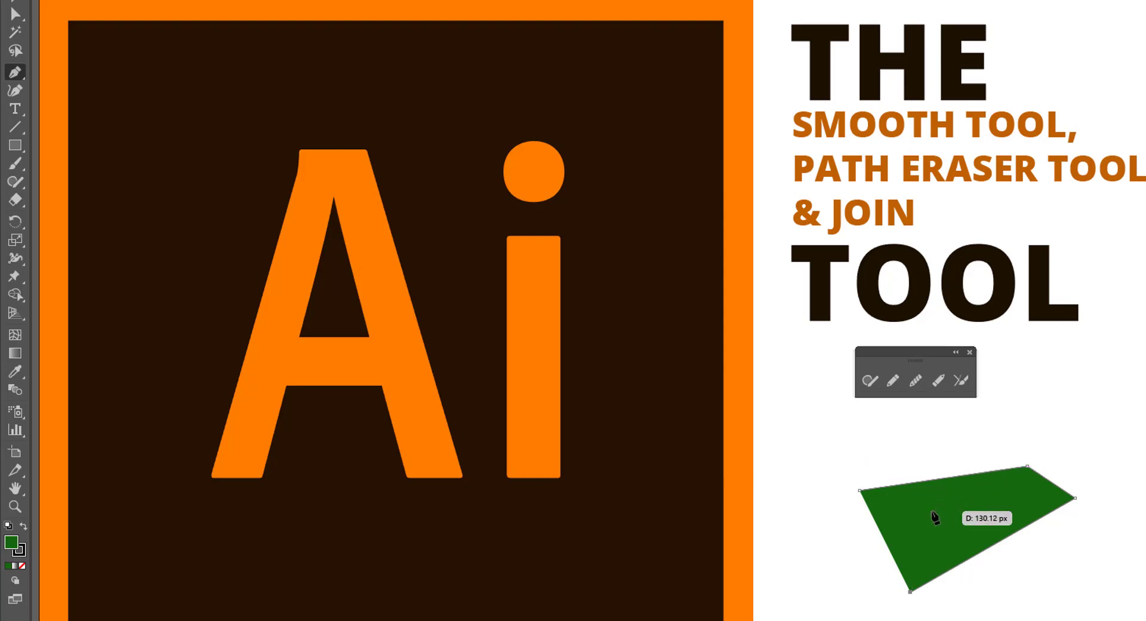
pyautogui.press('Escape')
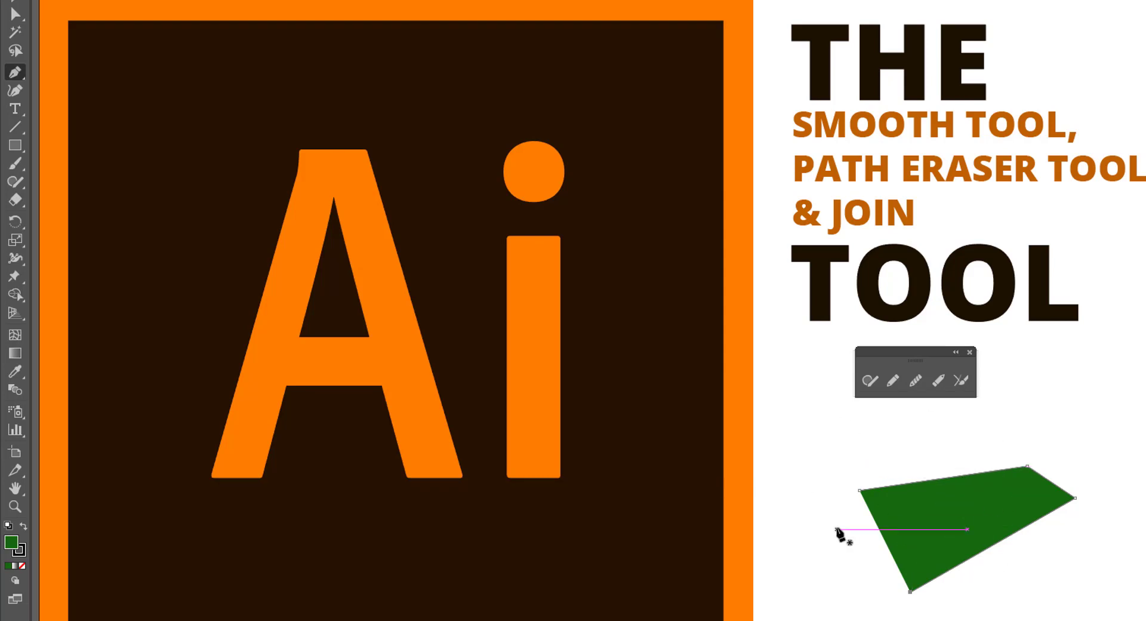
pyautogui.click(21, 567)
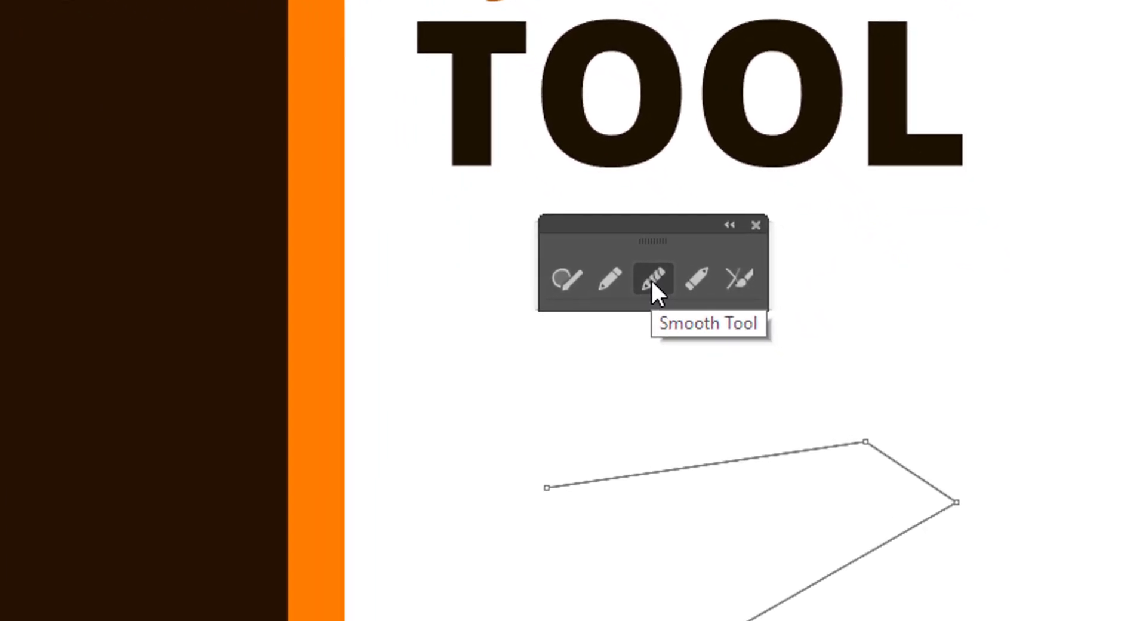
# - Zoom in and smooth the angular path's top-right corner with the Smooth Tool
pyautogui.click(652, 278)
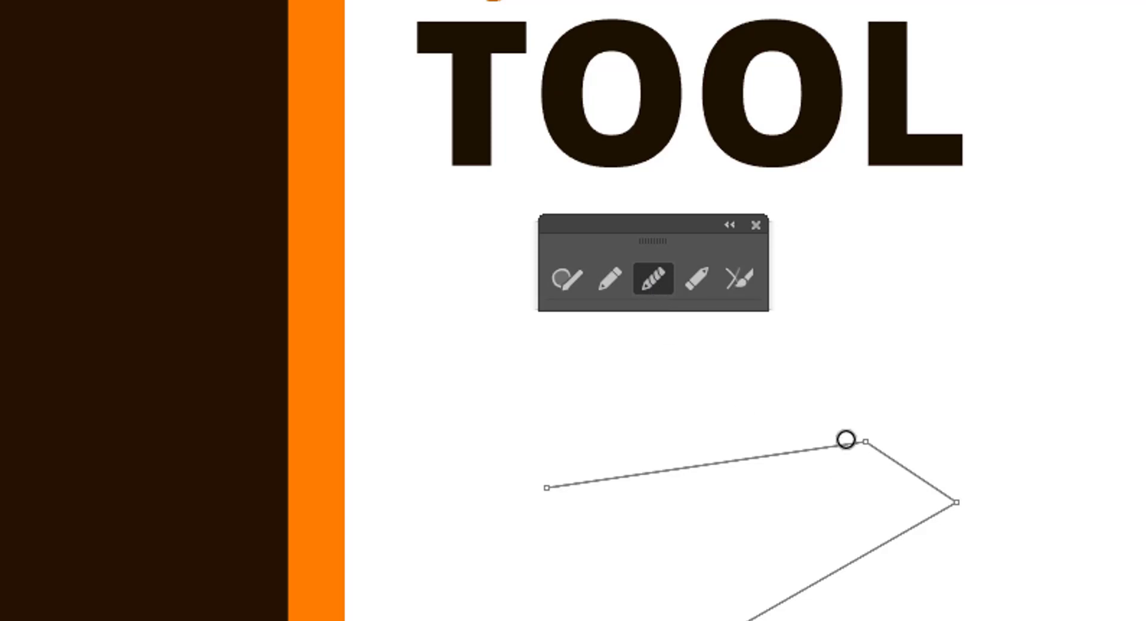
pyautogui.press('z')
pyautogui.moveTo(843, 491); pyautogui.dragTo(1110, 514)
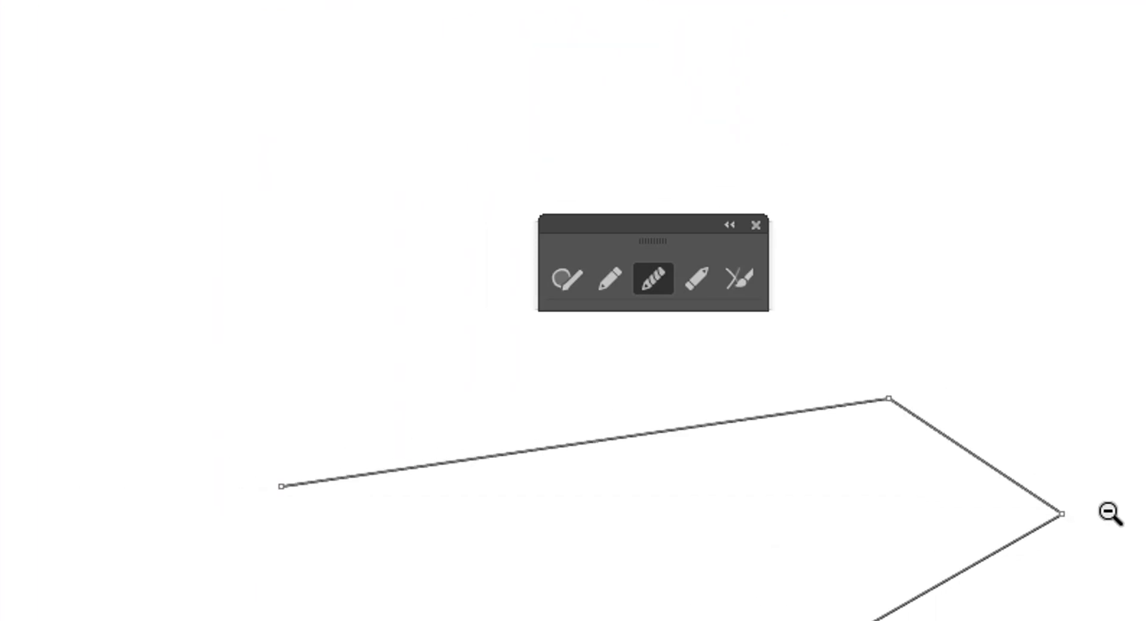
pyautogui.moveTo(1129, 591); pyautogui.dragTo(1143, 471)
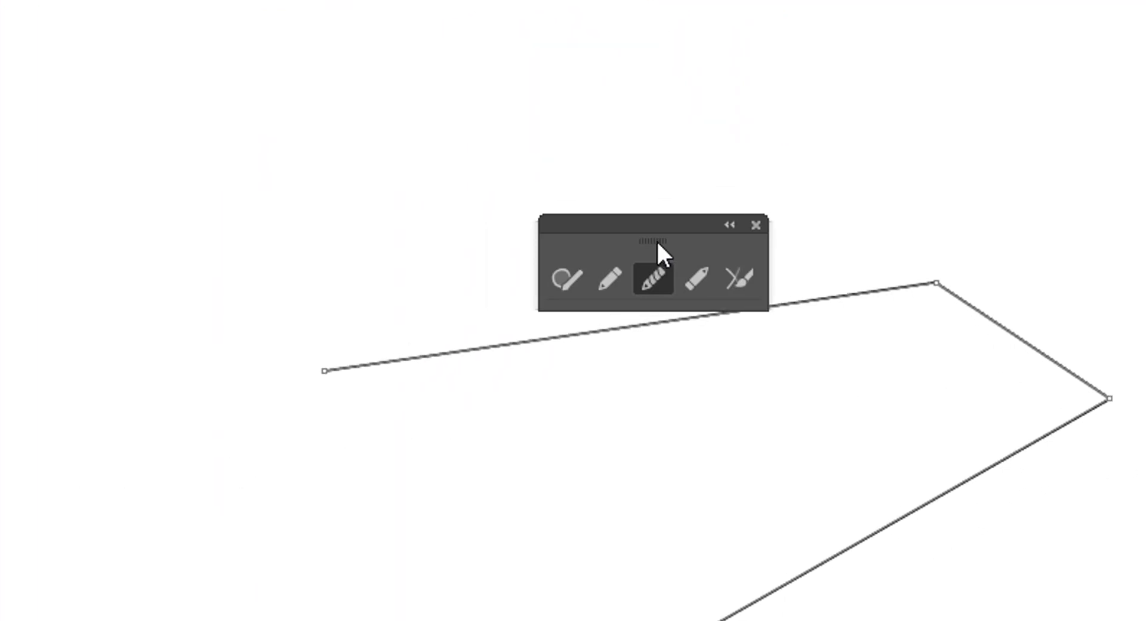
pyautogui.moveTo(656, 241); pyautogui.dragTo(547, 23)
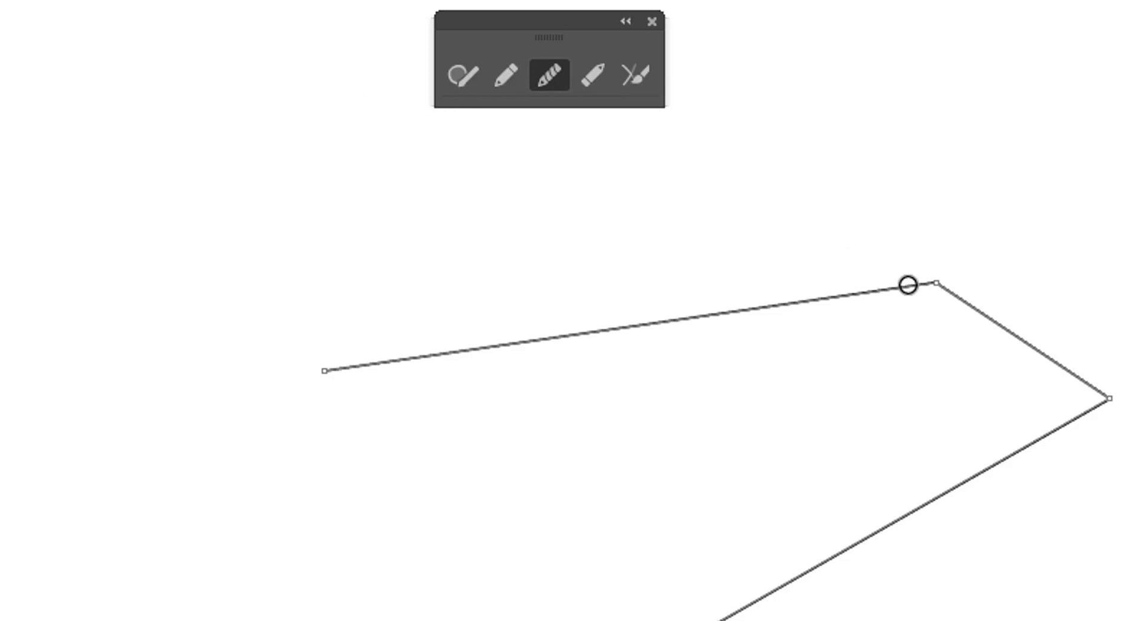
pyautogui.moveTo(934, 281); pyautogui.dragTo(990, 326)
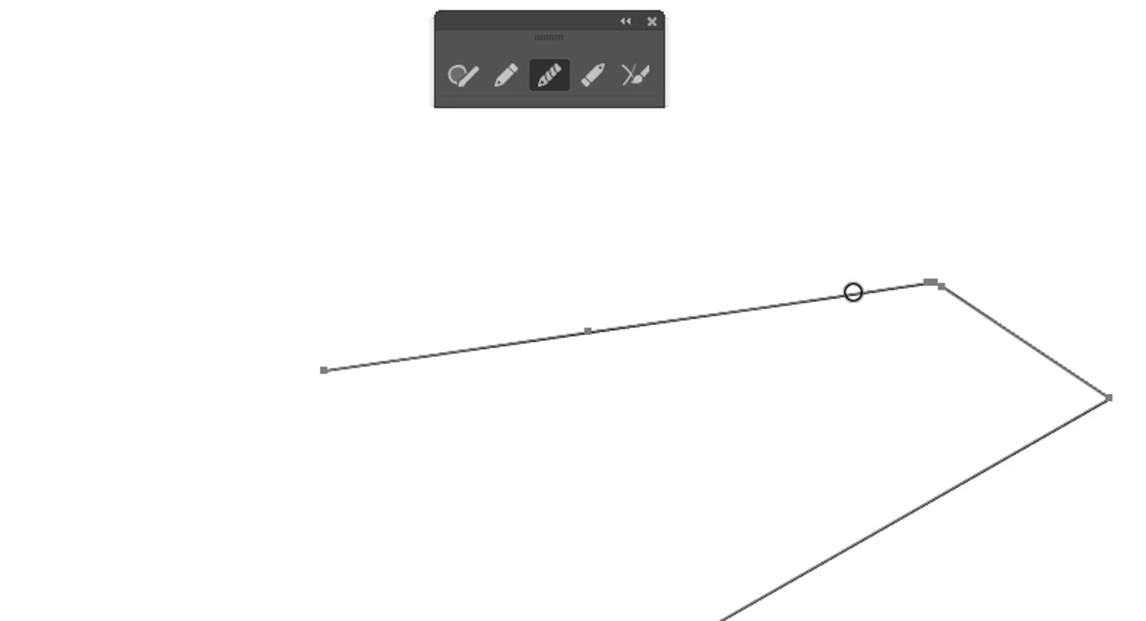
pyautogui.moveTo(853, 292)
pyautogui.mouseDown()
pyautogui.moveTo(926, 281)
pyautogui.moveTo(983, 312)
pyautogui.mouseUp()
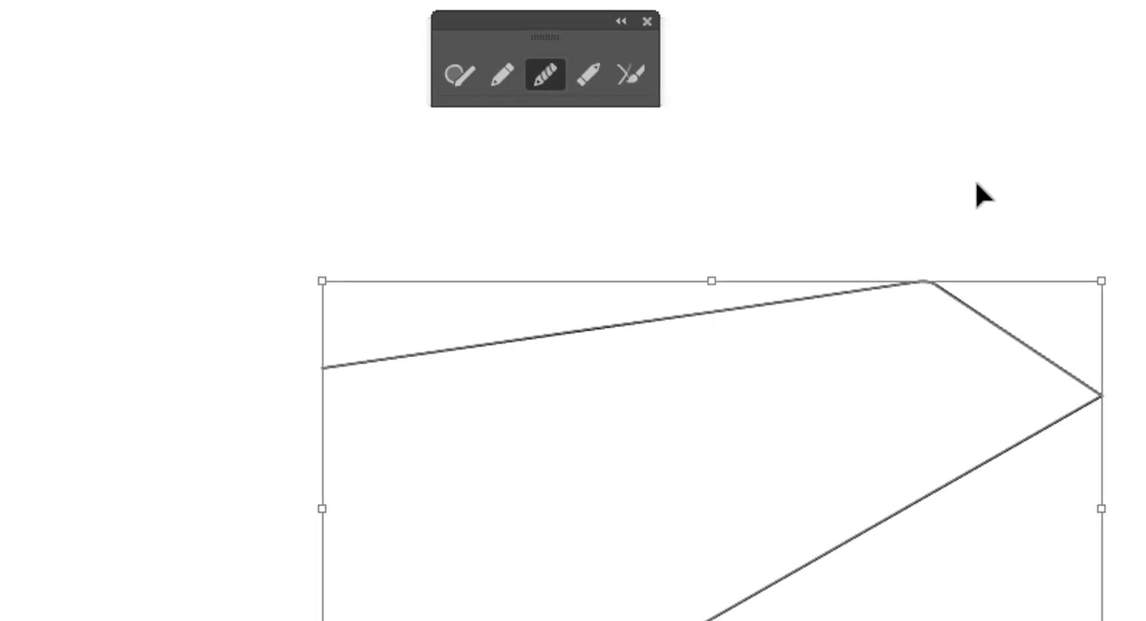
# - Inspect the smoothed corner, then marquee-select the test path and delete it
pyautogui.keyDown('ctrl'); pyautogui.click(1002, 249); pyautogui.keyUp('ctrl')
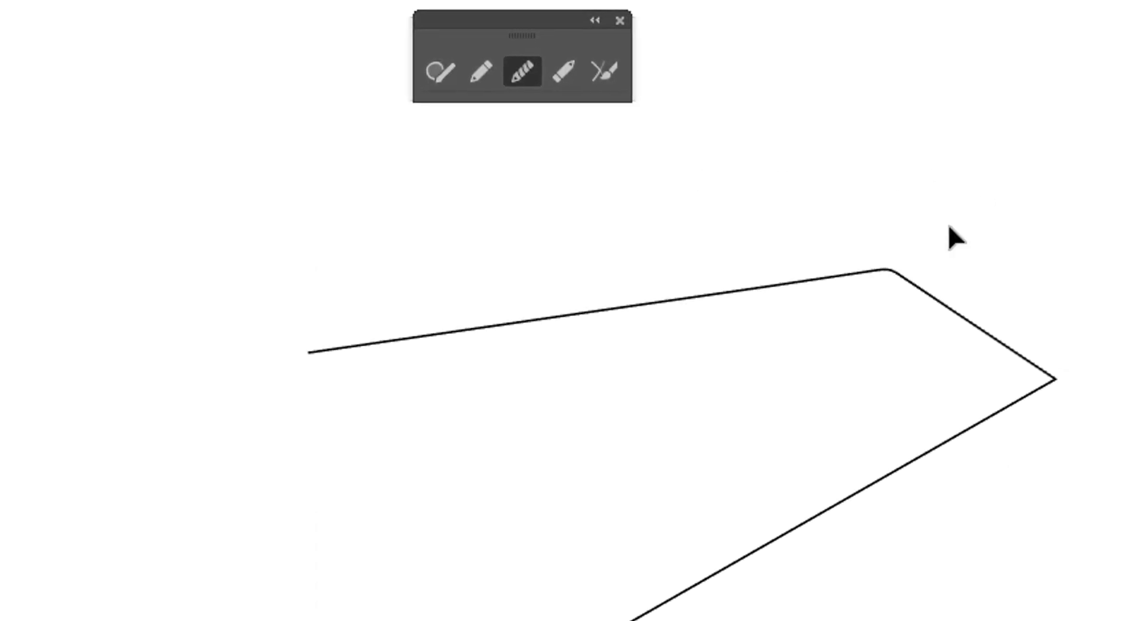
pyautogui.hotkey('ctrl', 'space')
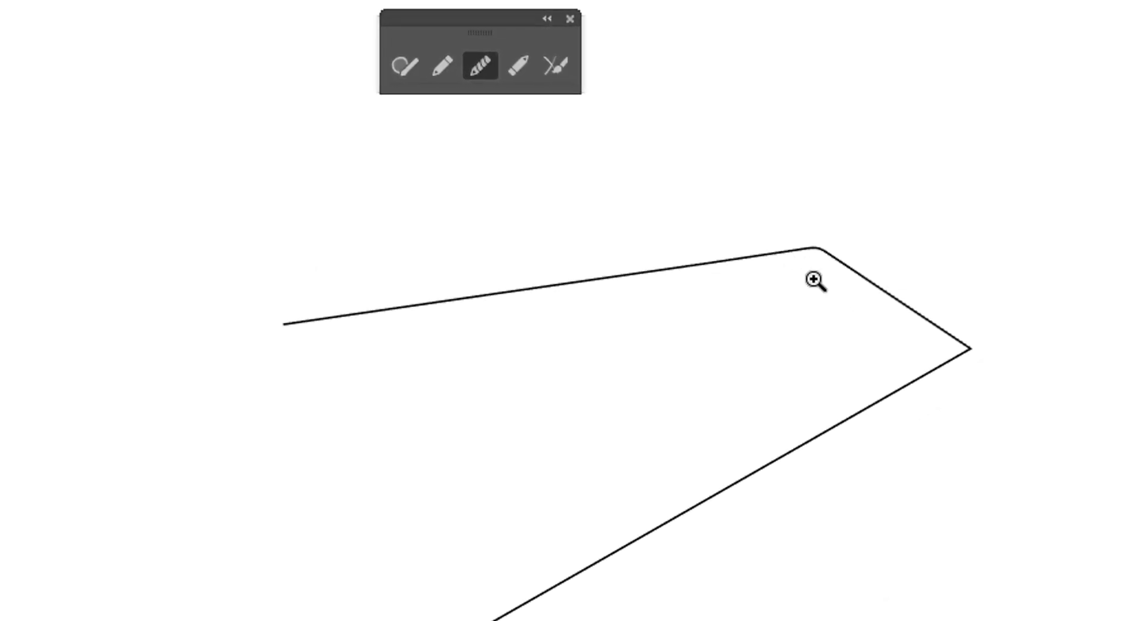
pyautogui.moveTo(816, 279); pyautogui.dragTo(958, 319)
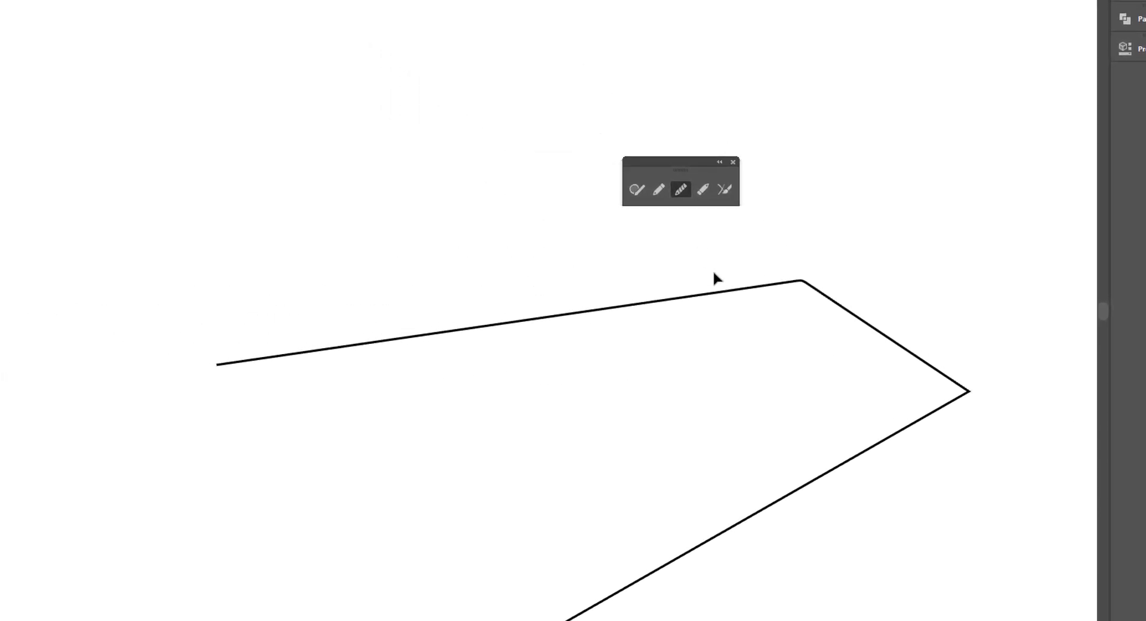
pyautogui.moveTo(690, 252); pyautogui.dragTo(998, 494)
pyautogui.press('Delete')
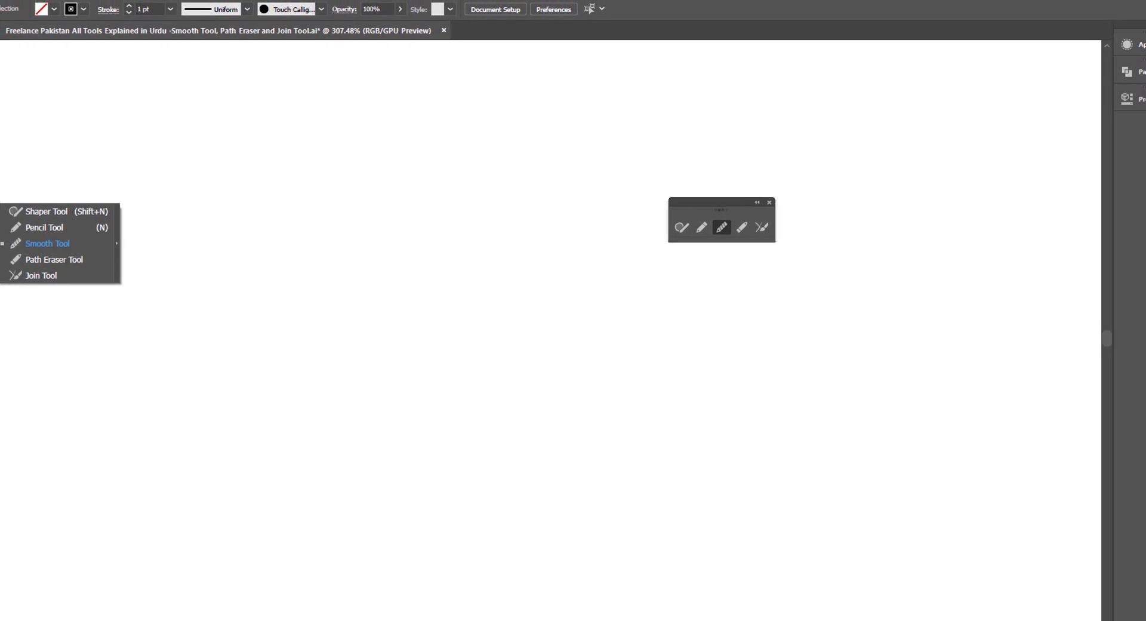
# - Sketch a rough square outline with the Pencil Tool, leaving its lower-left side open
pyautogui.click(38, 230)
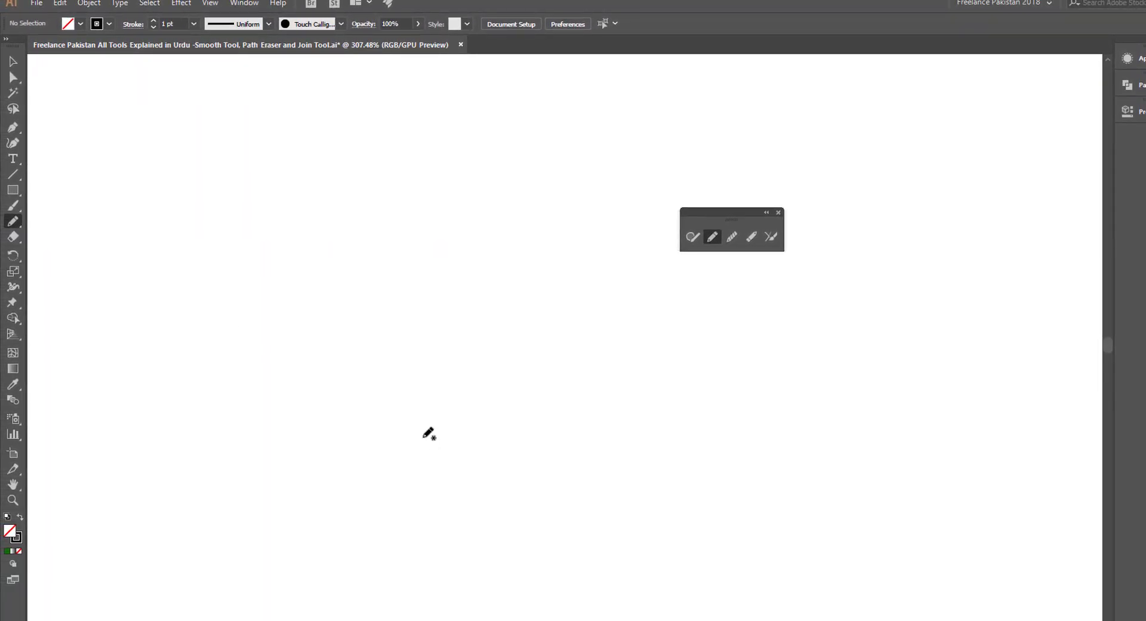
pyautogui.moveTo(421, 434)
pyautogui.mouseDown()
pyautogui.moveTo(433, 368)
pyautogui.moveTo(594, 360)
pyautogui.moveTo(581, 435)
pyautogui.moveTo(590, 530)
pyautogui.moveTo(502, 507)
pyautogui.moveTo(422, 508)
pyautogui.mouseUp()
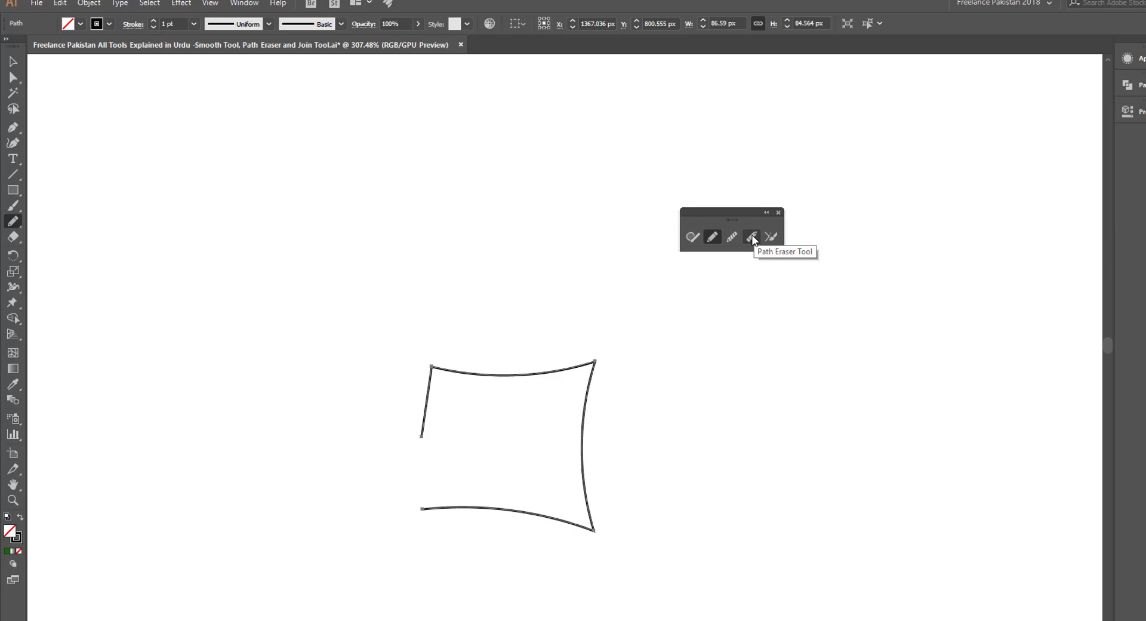
# - Erase a piece of the square's top-right corner with the Path Eraser Tool
pyautogui.click(751, 237)
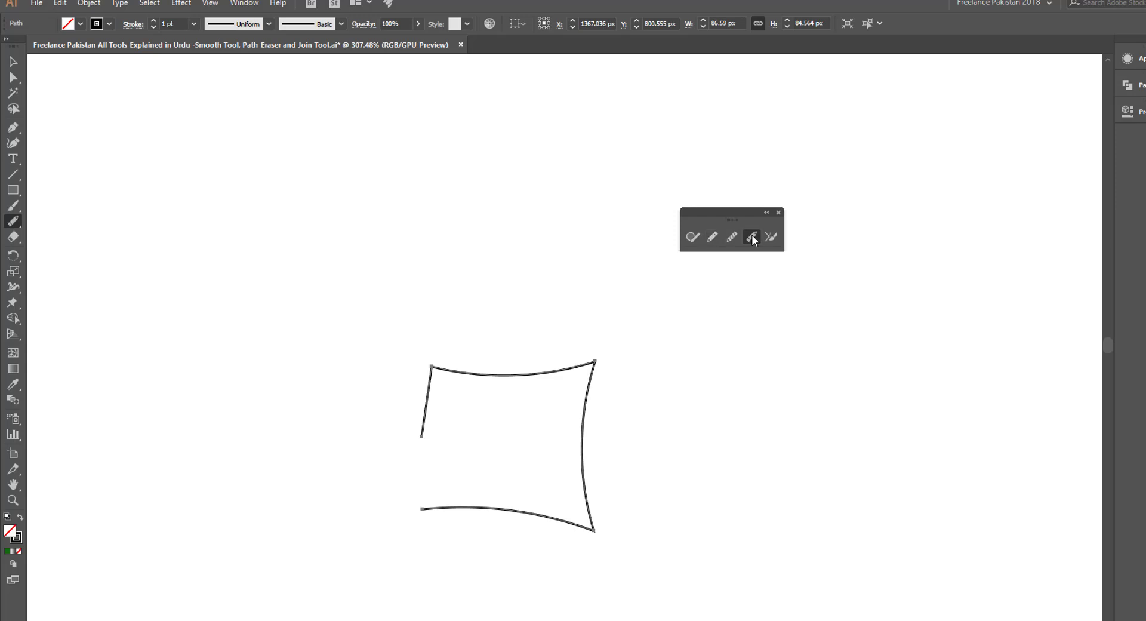
pyautogui.moveTo(597, 376)
pyautogui.mouseDown()
pyautogui.moveTo(582, 389)
pyautogui.moveTo(588, 367)
pyautogui.moveTo(573, 364)
pyautogui.moveTo(590, 360)
pyautogui.moveTo(592, 381)
pyautogui.moveTo(618, 379)
pyautogui.mouseUp()
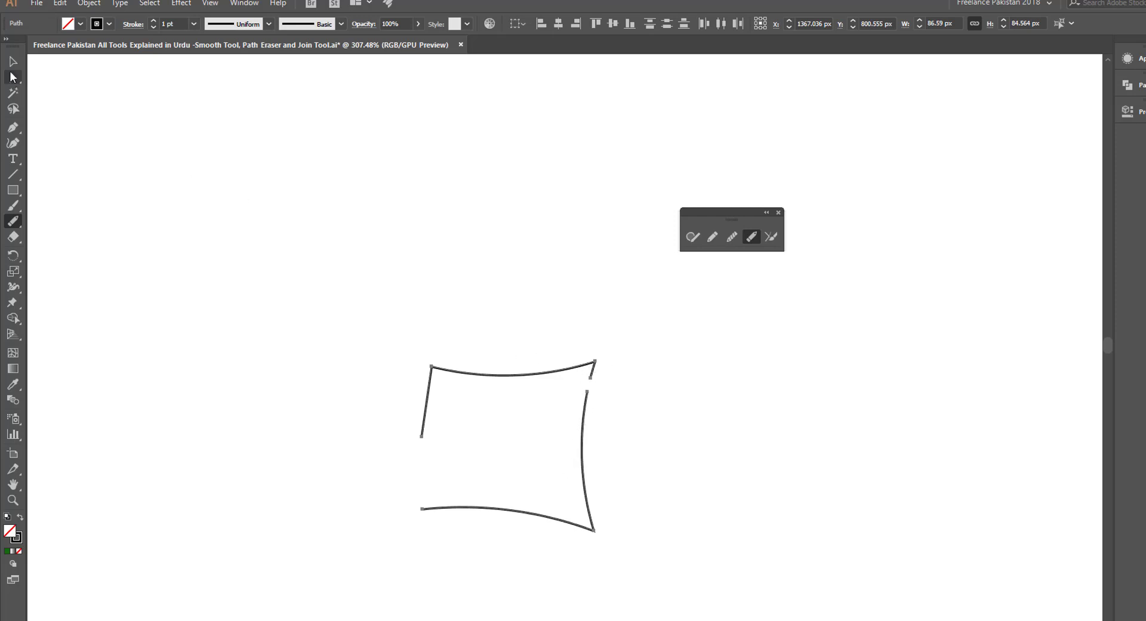
pyautogui.click(14, 63)
pyautogui.click(609, 331)
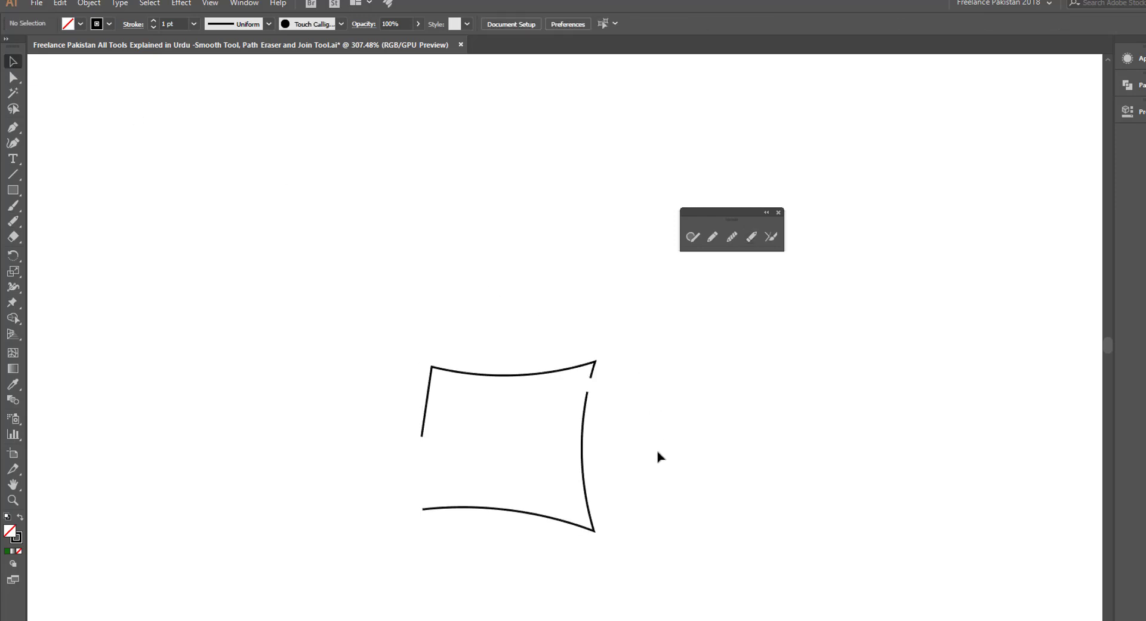
pyautogui.moveTo(585, 418); pyautogui.dragTo(733, 388)
pyautogui.moveTo(689, 475); pyautogui.dragTo(683, 384)
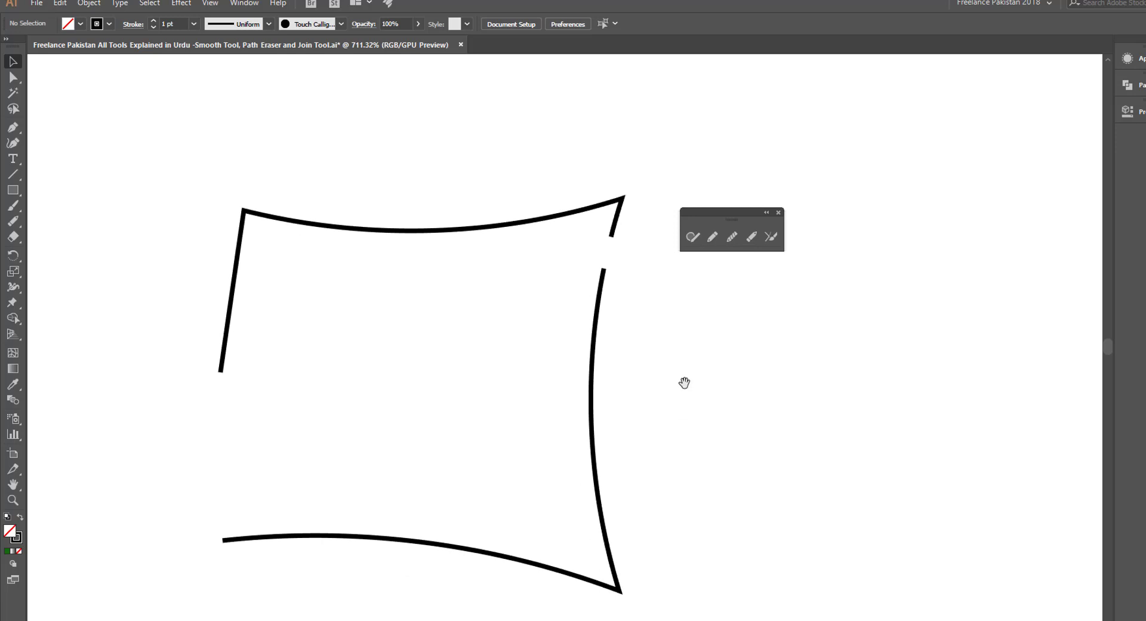
# - Select each separate piece, then marquee both path ends at the top-right gap
pyautogui.click(612, 232)
pyautogui.click(594, 439)
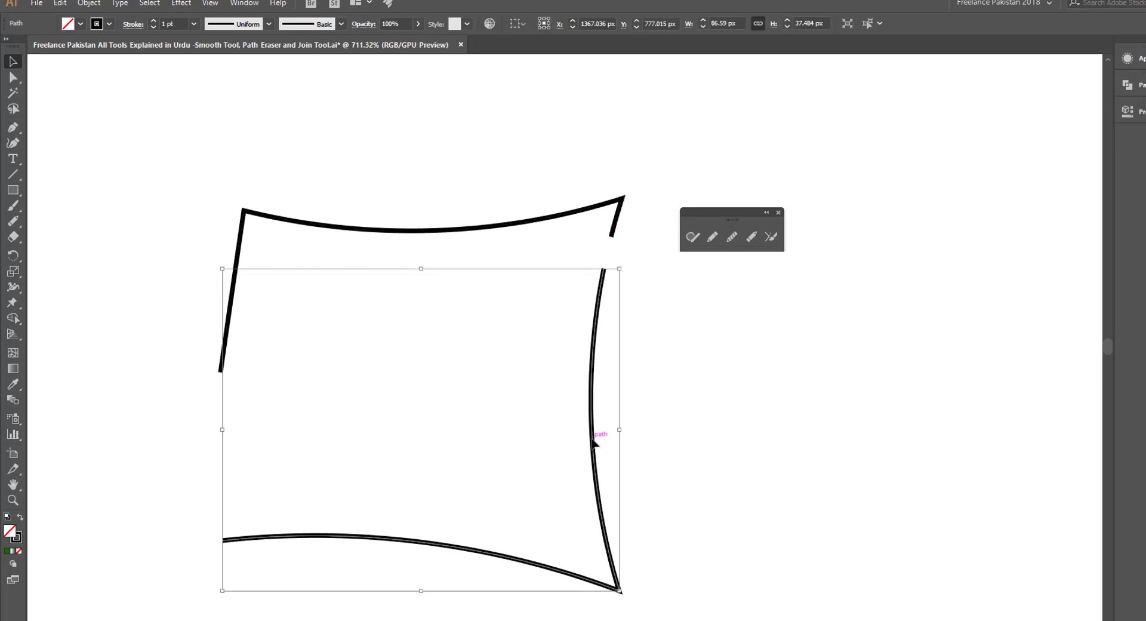
pyautogui.click(710, 403)
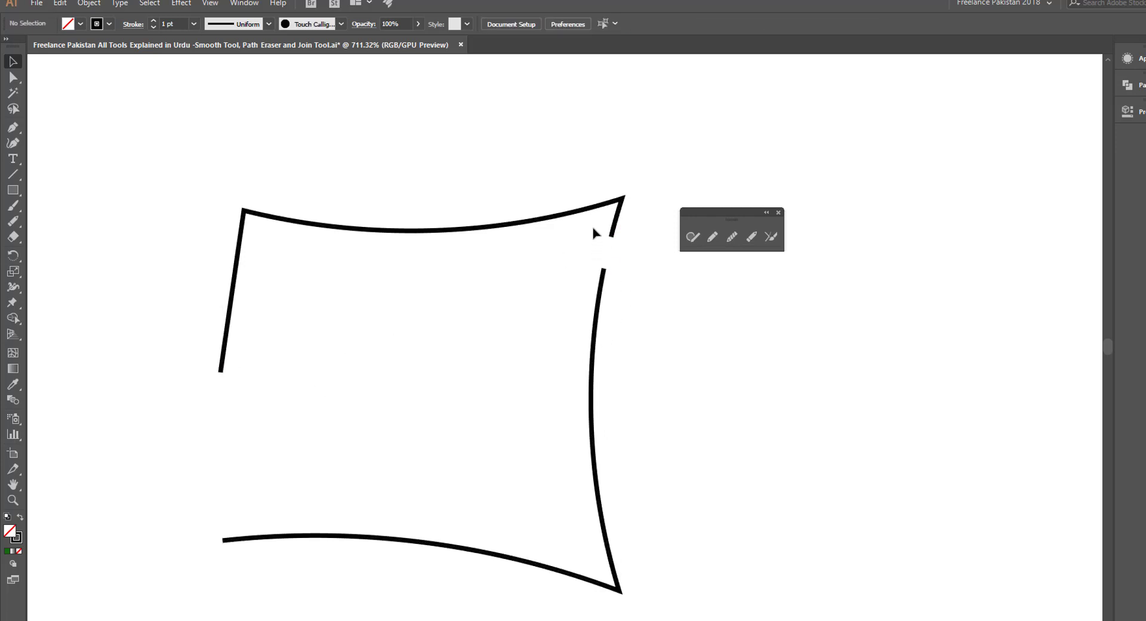
pyautogui.moveTo(589, 222); pyautogui.dragTo(624, 278)
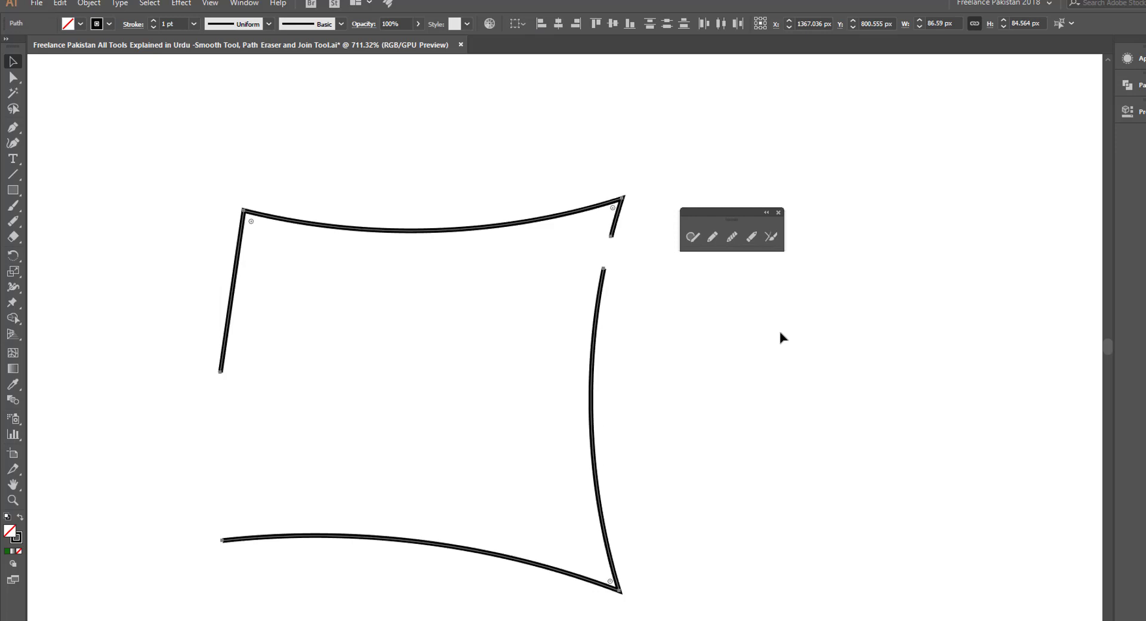
# - Join the top-right gap ends with Ctrl+J, then erase a short piece of the right edge
pyautogui.hotkey('ctrl', 'j')
pyautogui.click(734, 304)
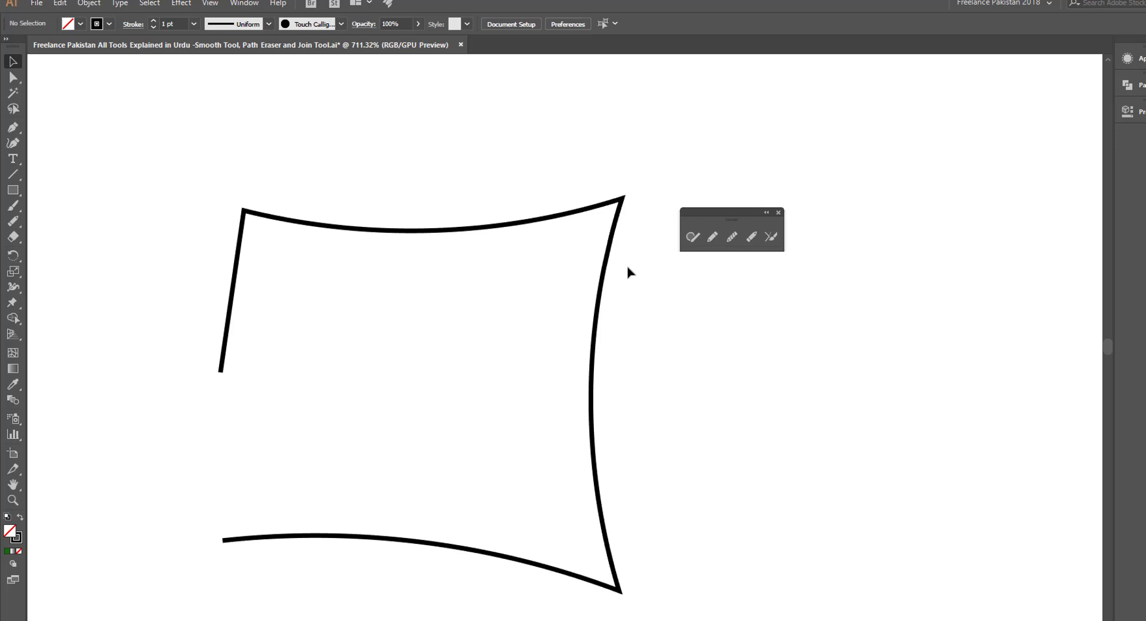
pyautogui.moveTo(625, 263)
pyautogui.mouseDown()
pyautogui.moveTo(588, 234)
pyautogui.moveTo(629, 286)
pyautogui.mouseUp()
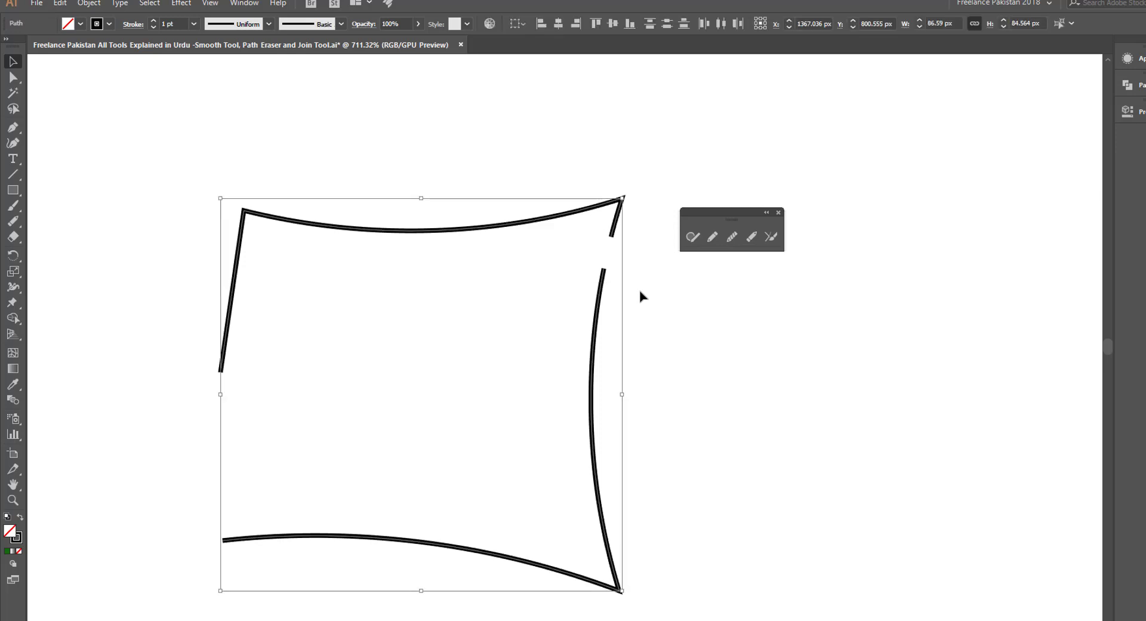
# - Brush the Join tool across the right-edge gap and the open lower-left side to close the outline
pyautogui.click(90, 3)
pyautogui.moveTo(156, 307)
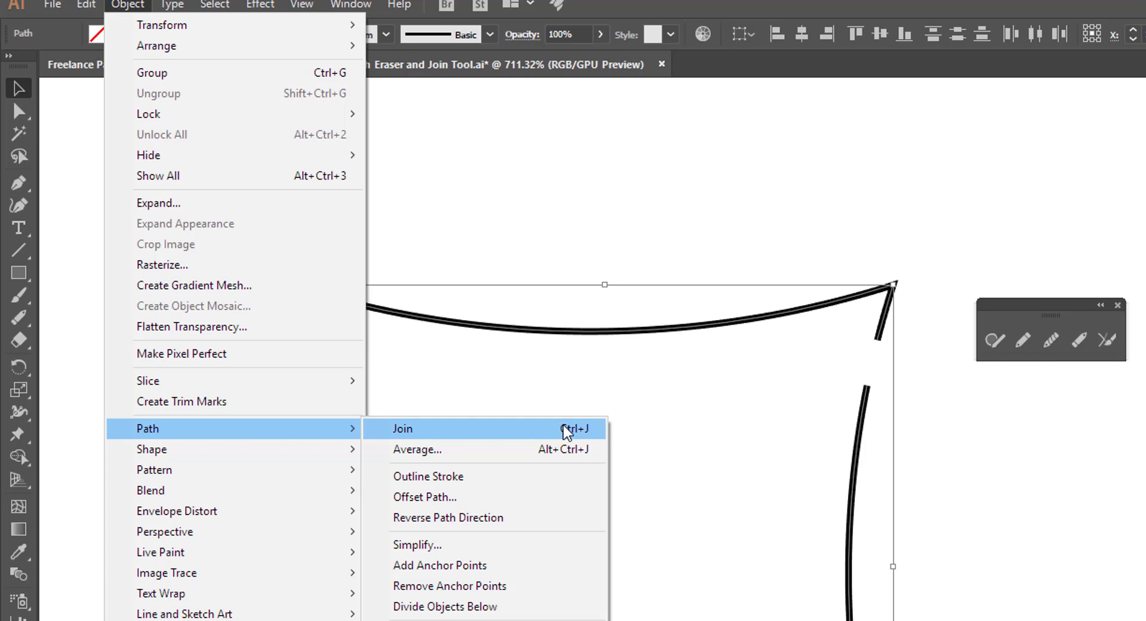
pyautogui.click(1119, 381)
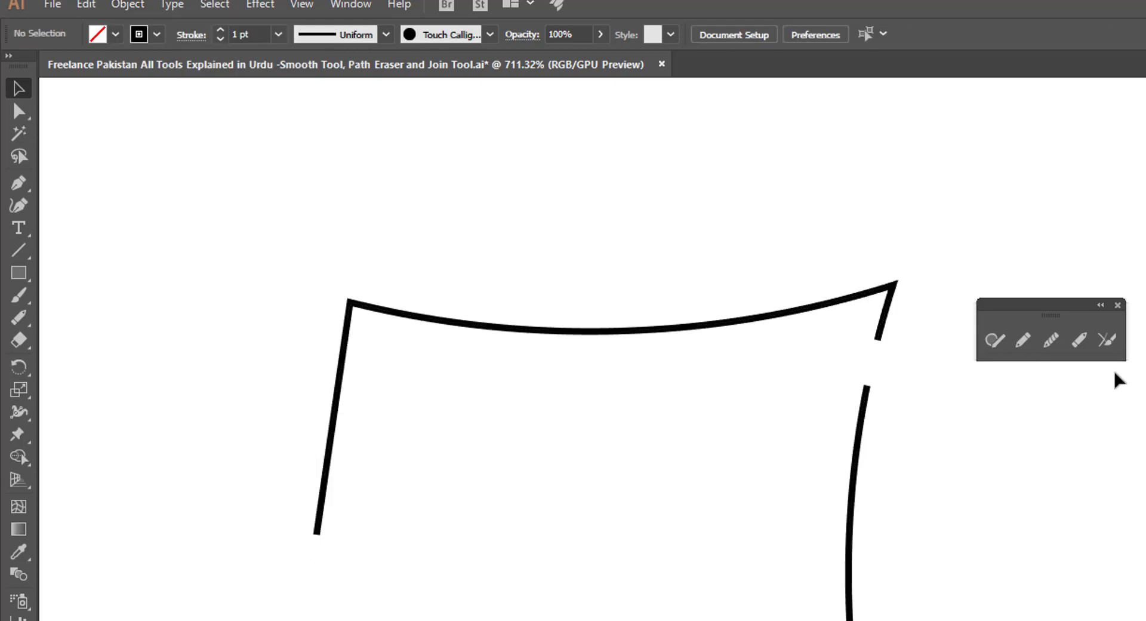
pyautogui.click(1108, 341)
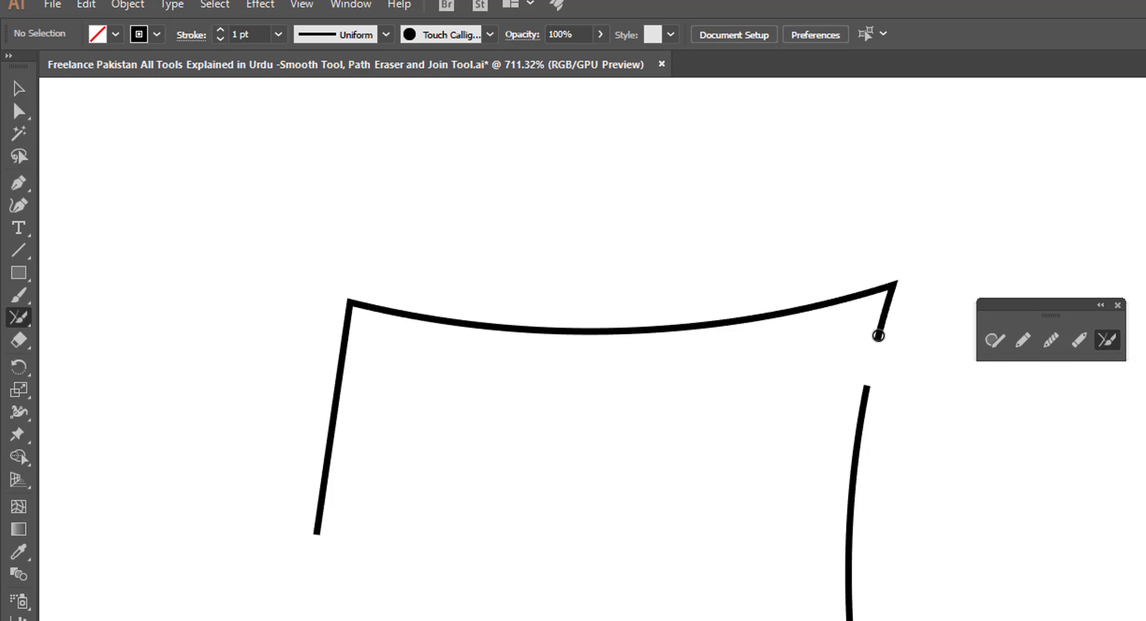
pyautogui.moveTo(877, 335); pyautogui.dragTo(866, 395)
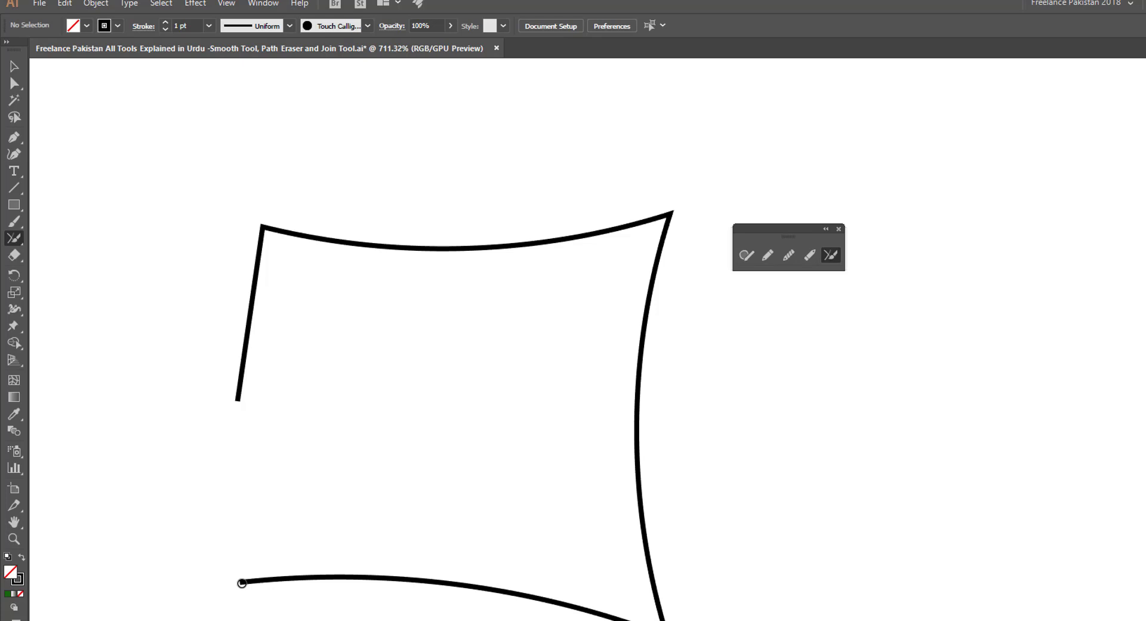
pyautogui.moveTo(242, 582); pyautogui.dragTo(237, 395)
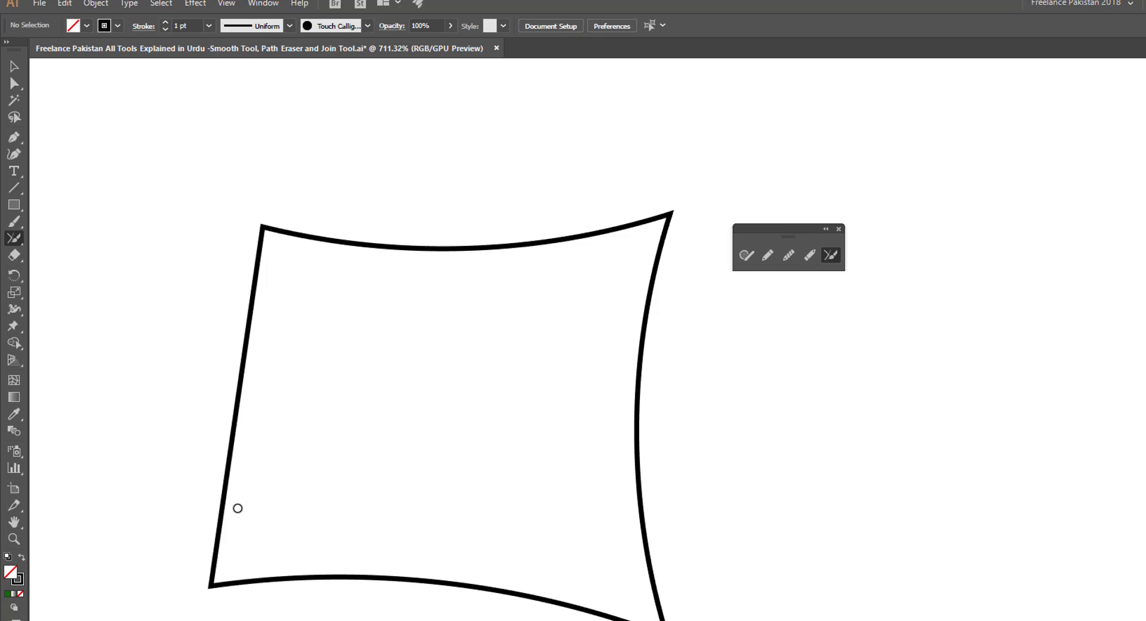
pyautogui.click(14, 66)
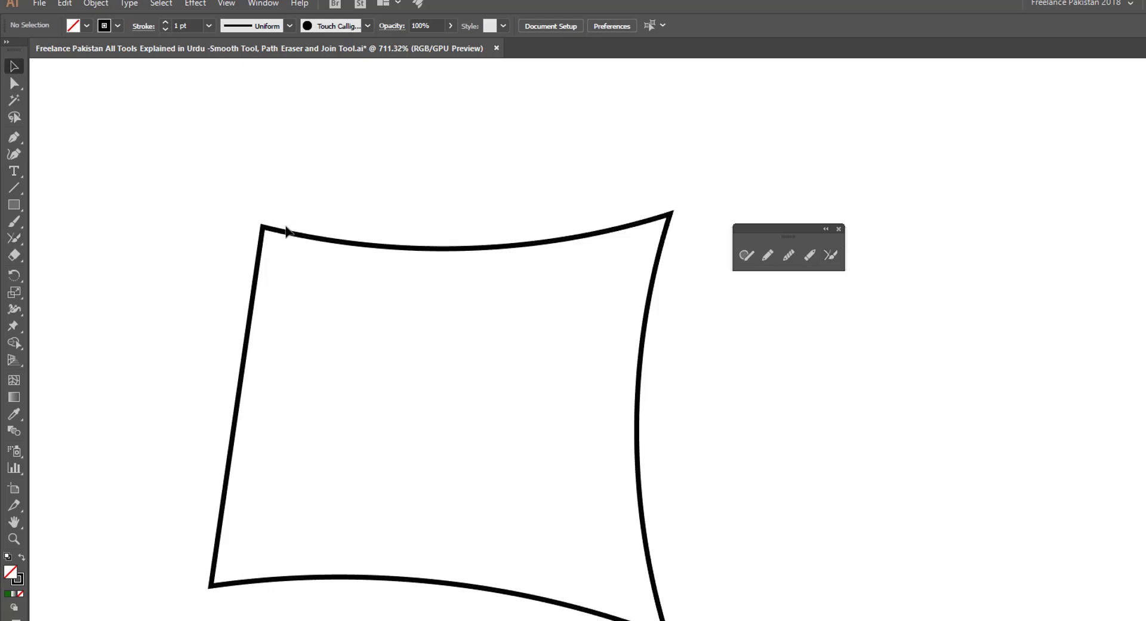
# - Move the closed shape up and left and fill it with orange hex f96215
pyautogui.moveTo(287, 234); pyautogui.dragTo(270, 167)
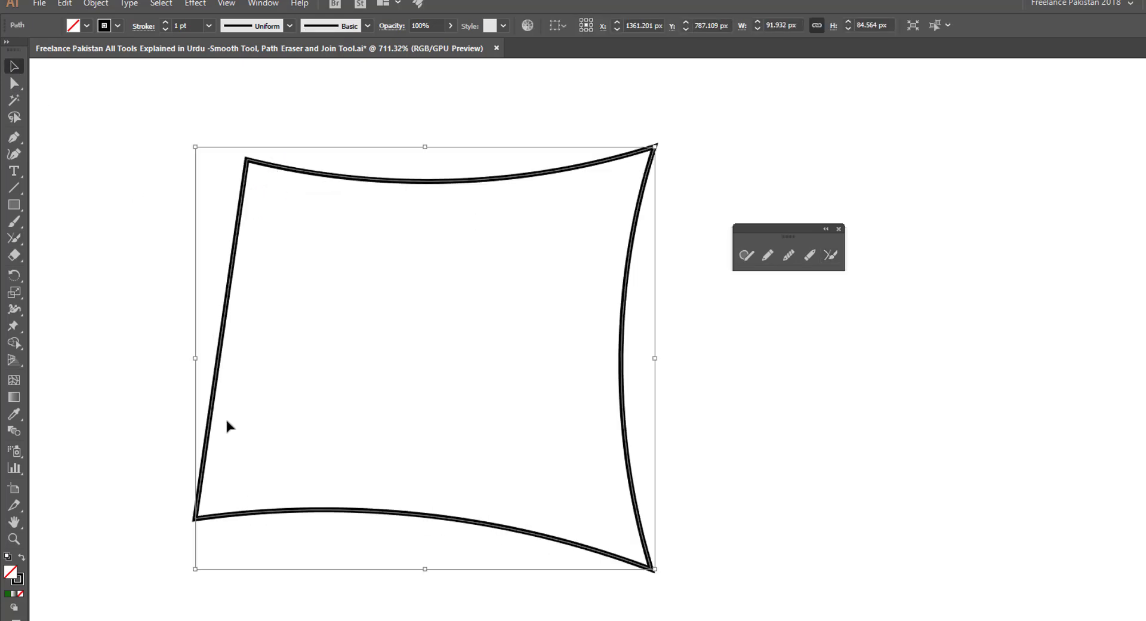
pyautogui.doubleClick(17, 574)
pyautogui.click(832, 278)
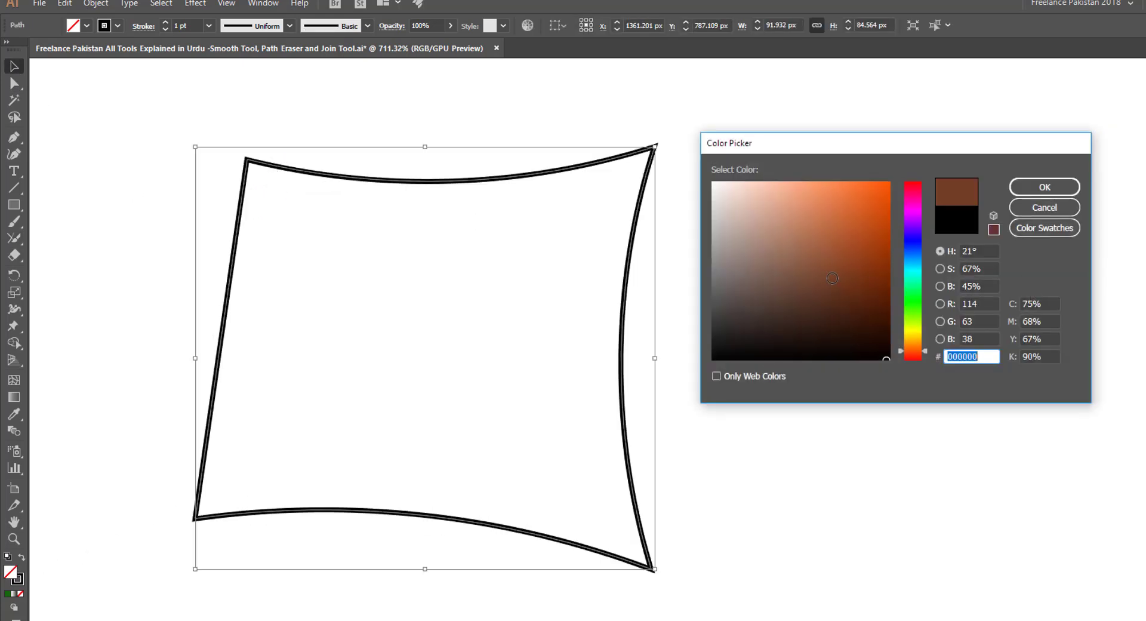
pyautogui.write('f96215')
pyautogui.click(1045, 187)
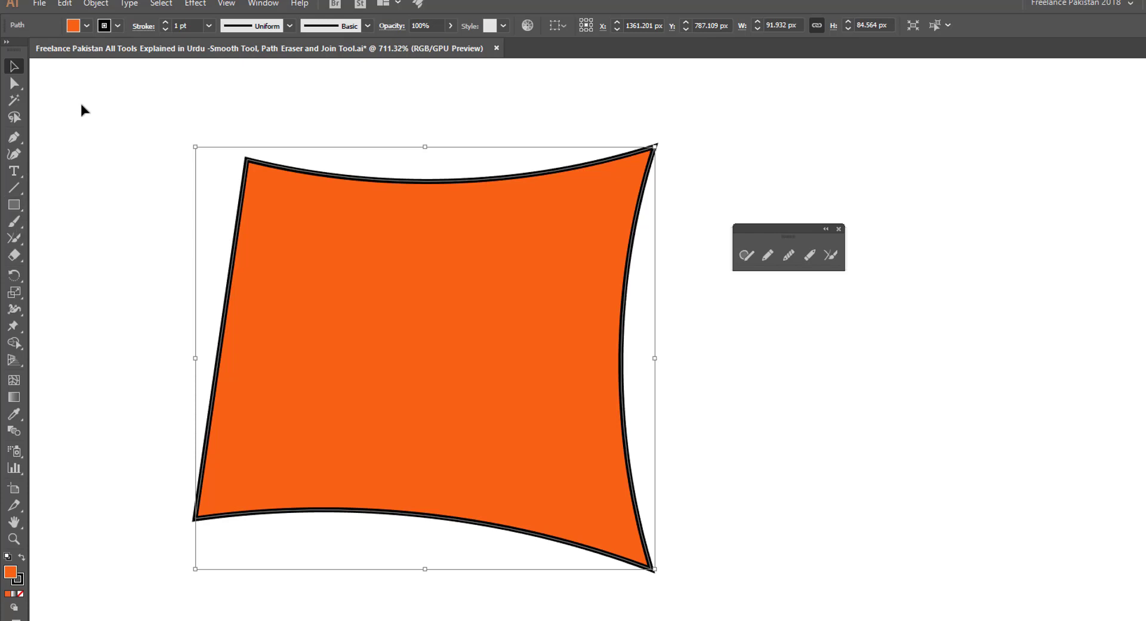
# - Apply a variable width profile to the outline and try two charcoal brushes on it
pyautogui.click(263, 26)
pyautogui.click(257, 94)
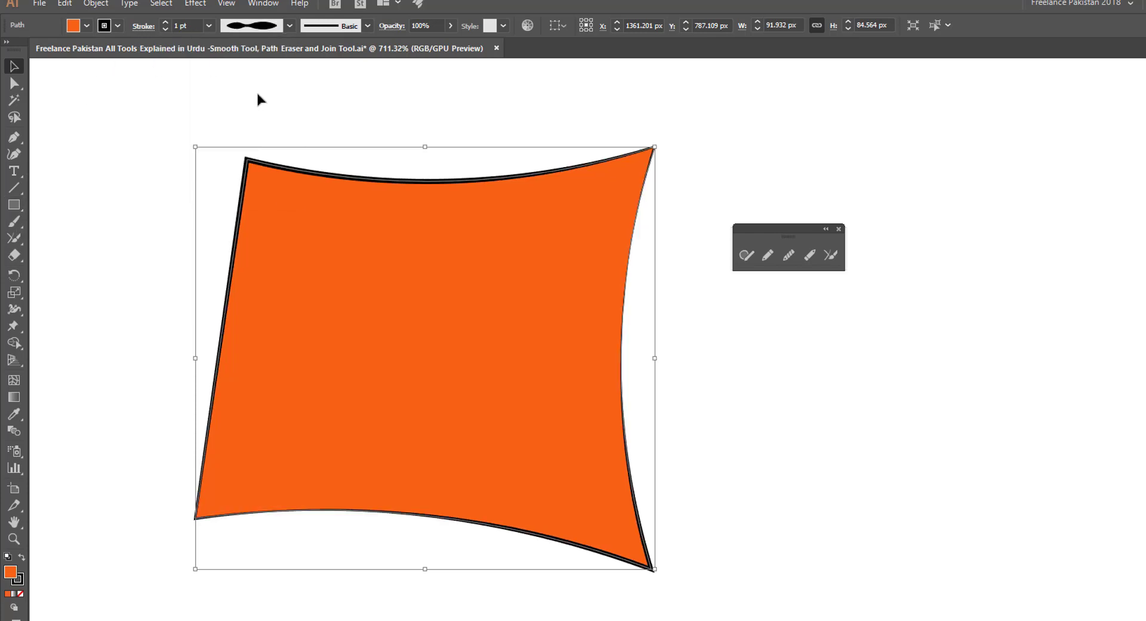
pyautogui.click(328, 23)
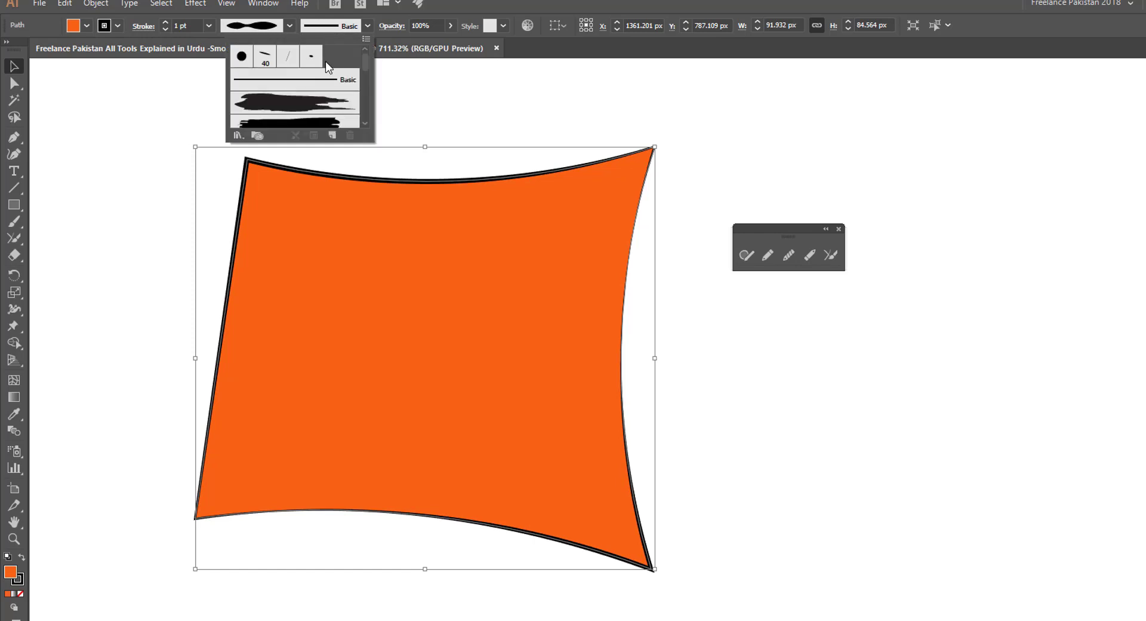
pyautogui.click(316, 108)
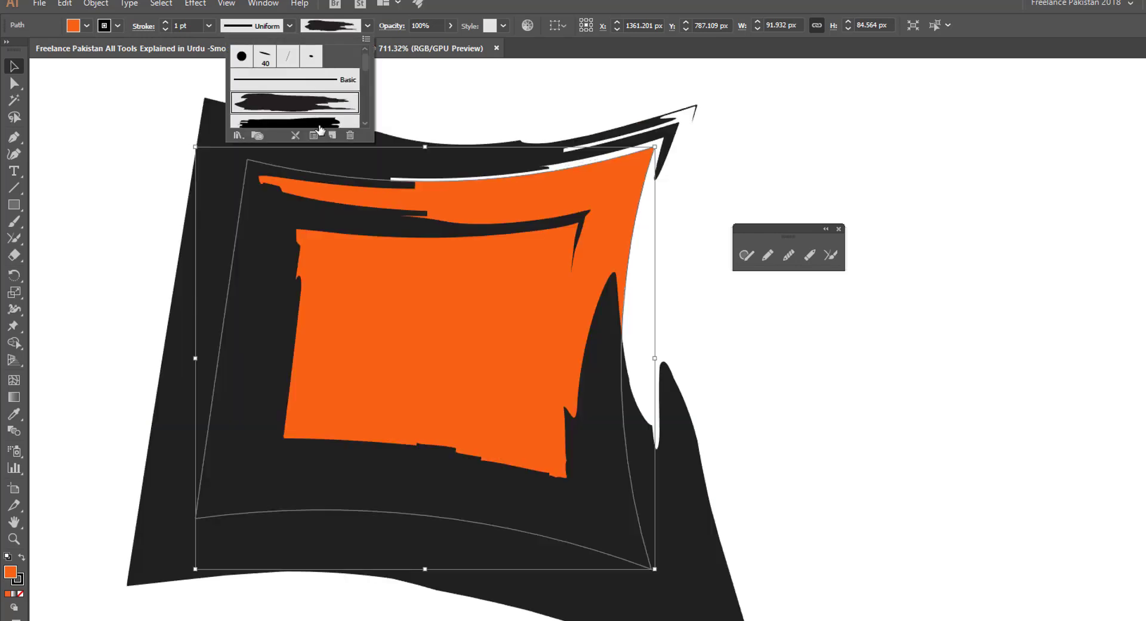
pyautogui.click(318, 123)
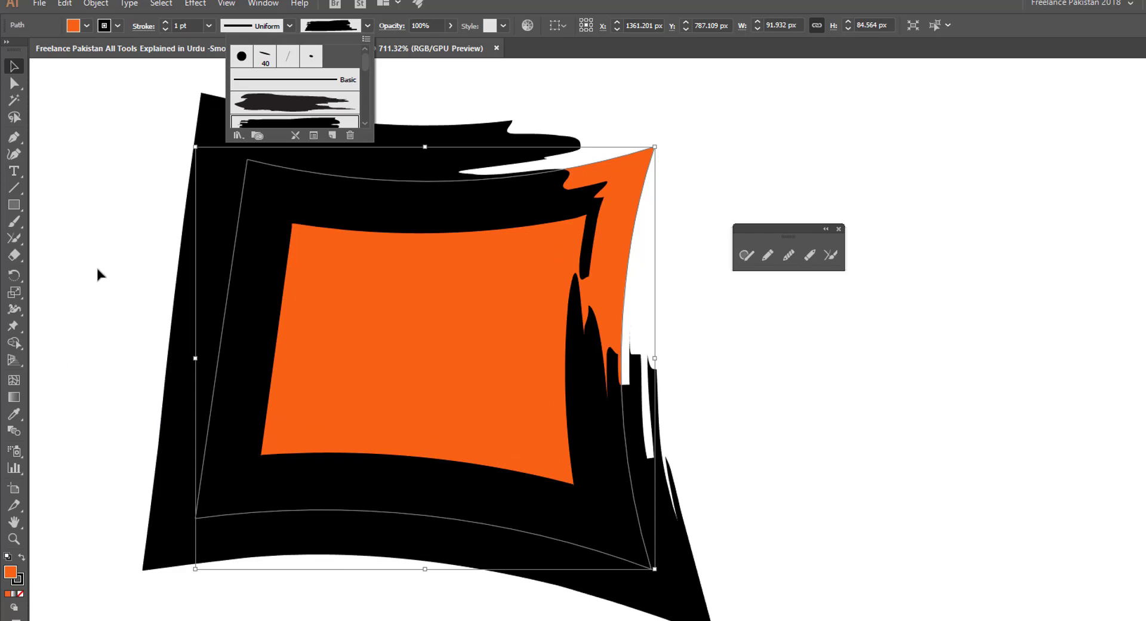
# - Undo the charcoal brush, keeping the variable-width stroke, and deselect the shape
pyautogui.press('Escape')
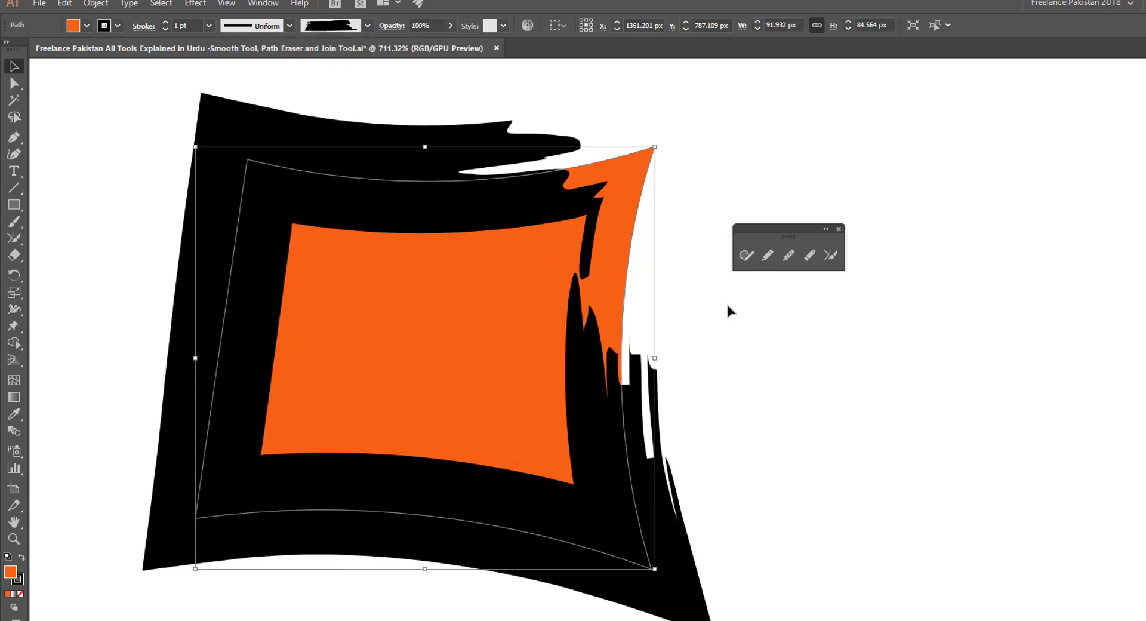
pyautogui.hotkey('ctrl', 'z')
pyautogui.hotkey('ctrl', 'z')
pyautogui.hotkey('ctrl', 'shift', 'z')
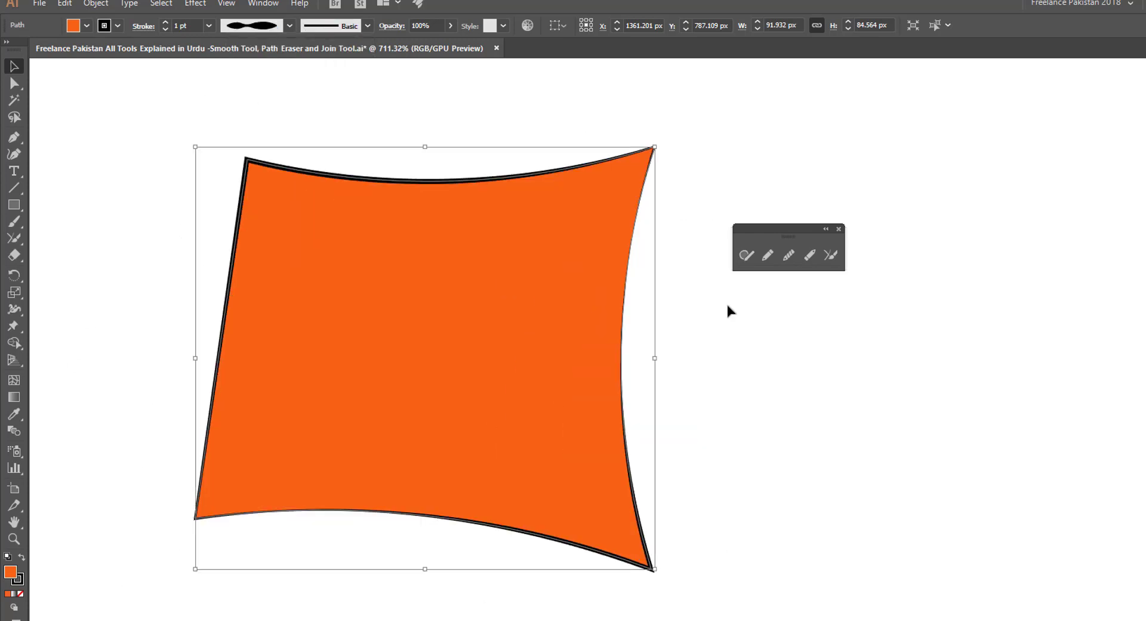
pyautogui.click(728, 313)
pyautogui.hotkey('ctrl', 'z')
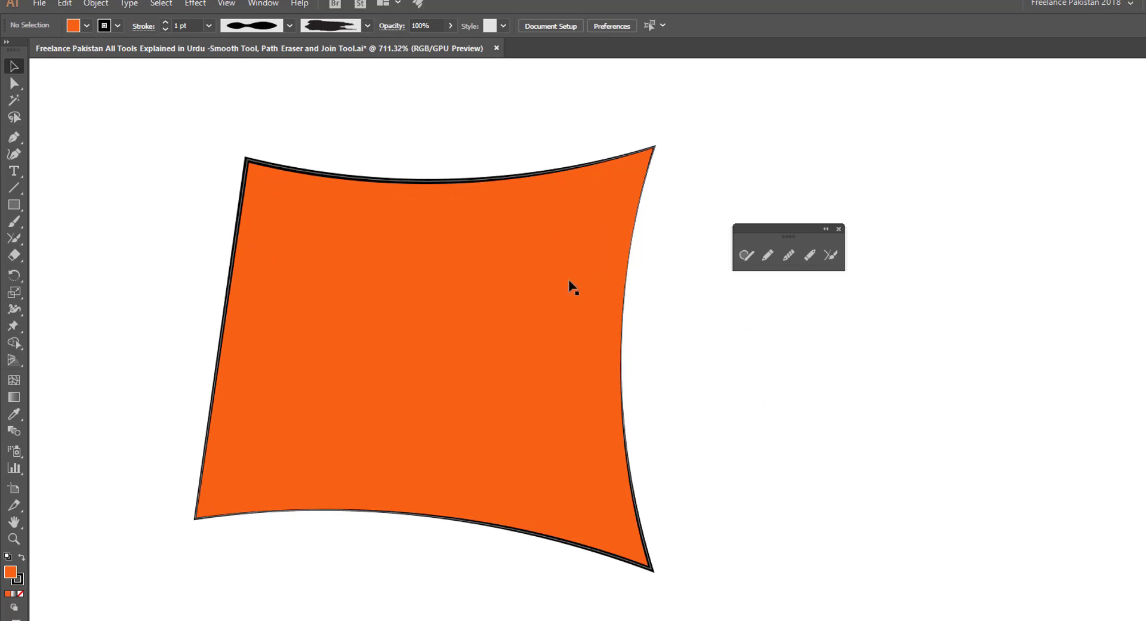
pyautogui.doubleClick(789, 253)
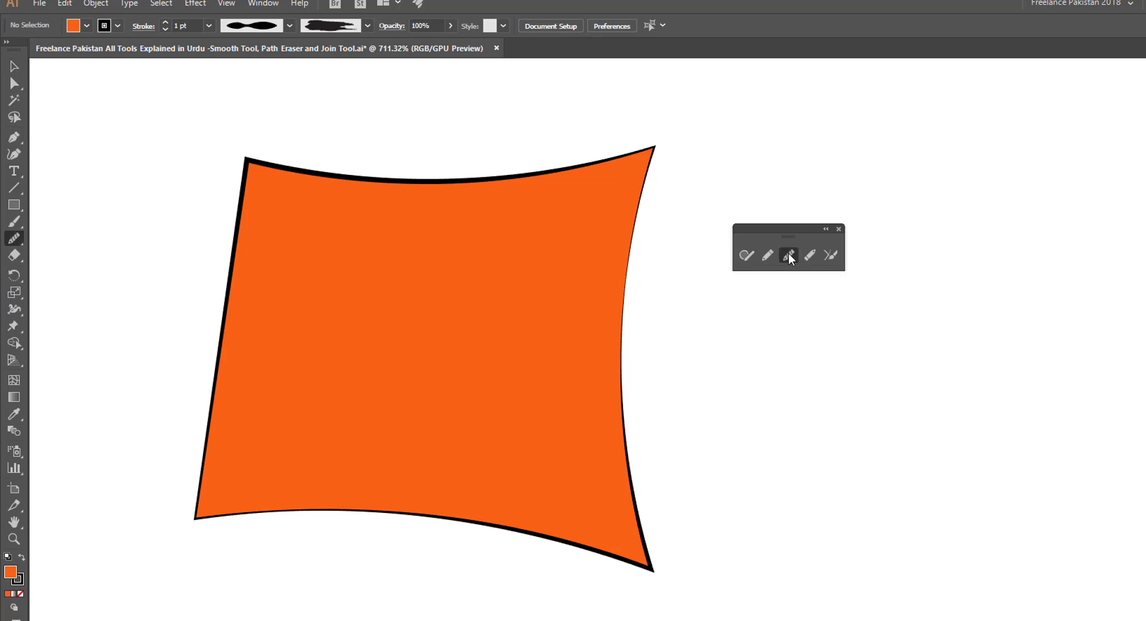
pyautogui.moveTo(690, 305); pyautogui.dragTo(975, 249)
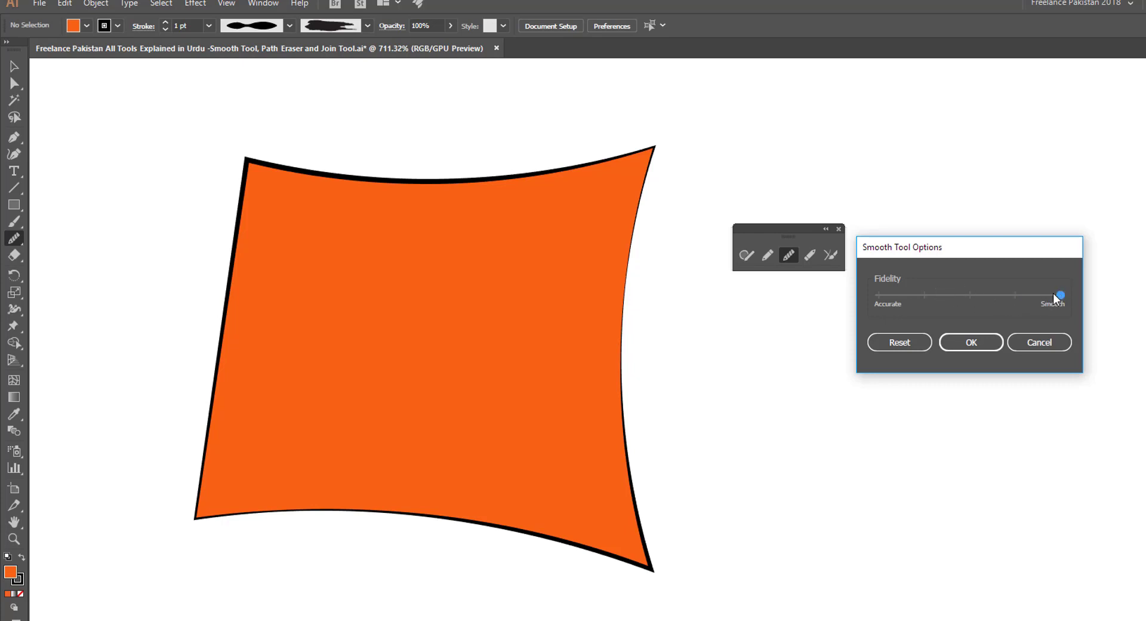
pyautogui.moveTo(1055, 294); pyautogui.dragTo(1013, 296)
pyautogui.moveTo(878, 295); pyautogui.dragTo(920, 298)
pyautogui.click(1038, 342)
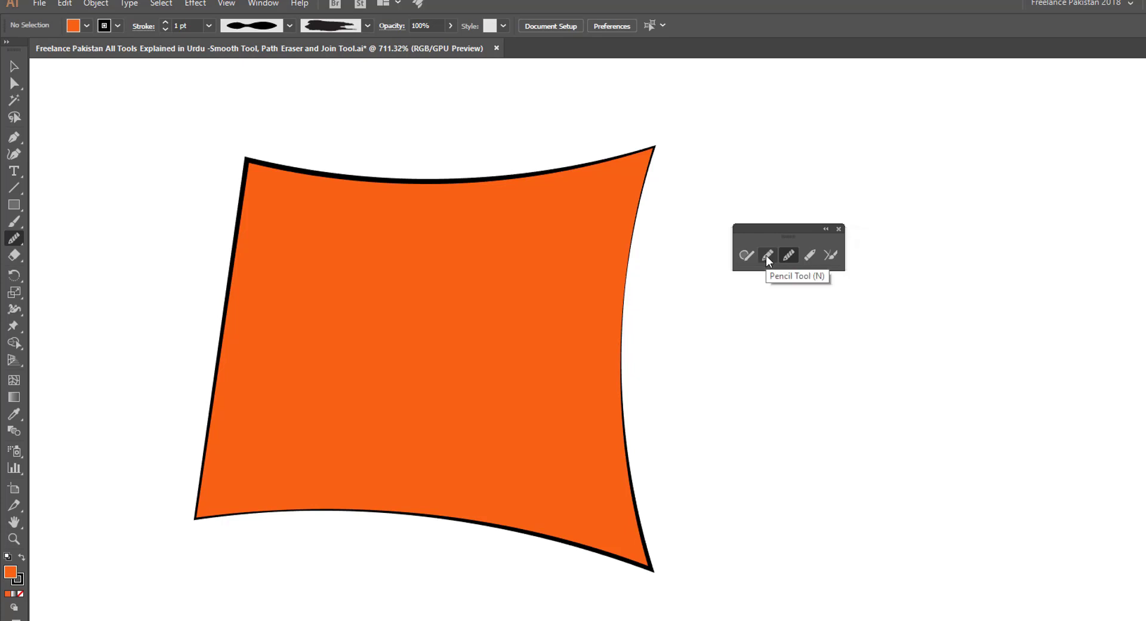
pyautogui.doubleClick(767, 255)
pyautogui.moveTo(647, 248)
pyautogui.mouseDown()
pyautogui.moveTo(910, 277)
pyautogui.moveTo(975, 225)
pyautogui.mouseUp()
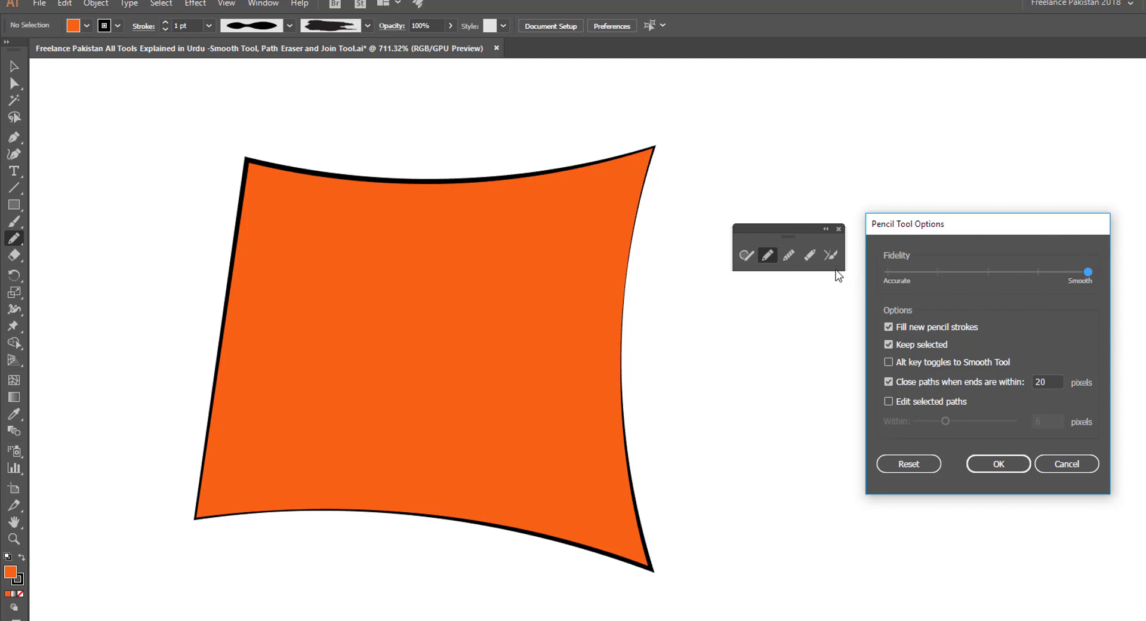
pyautogui.click(1075, 464)
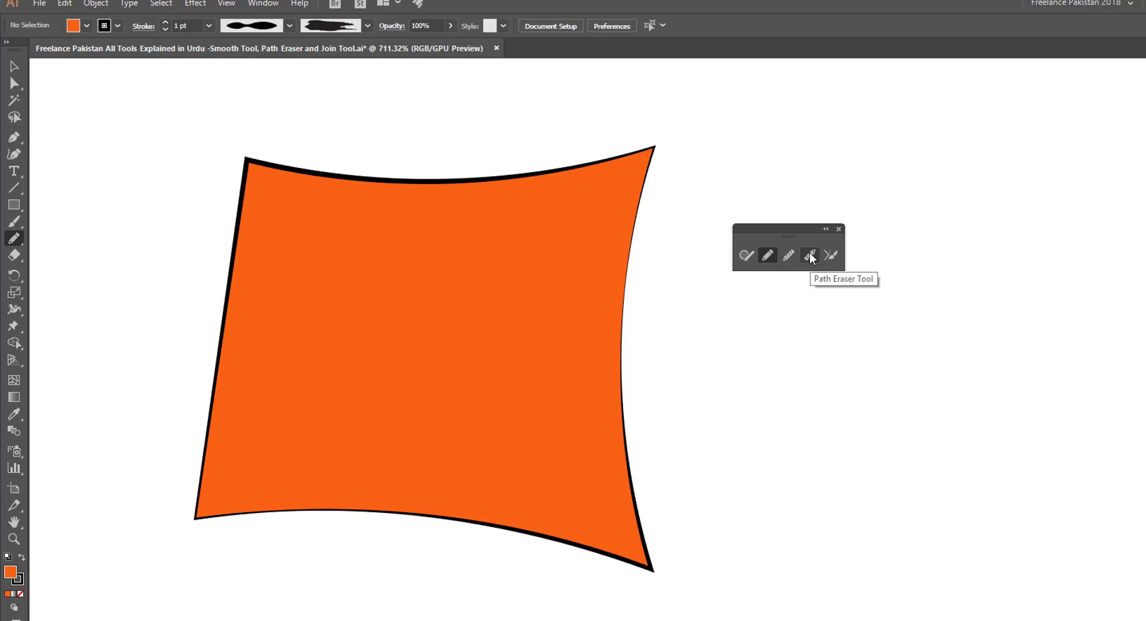
pyautogui.click(787, 255)
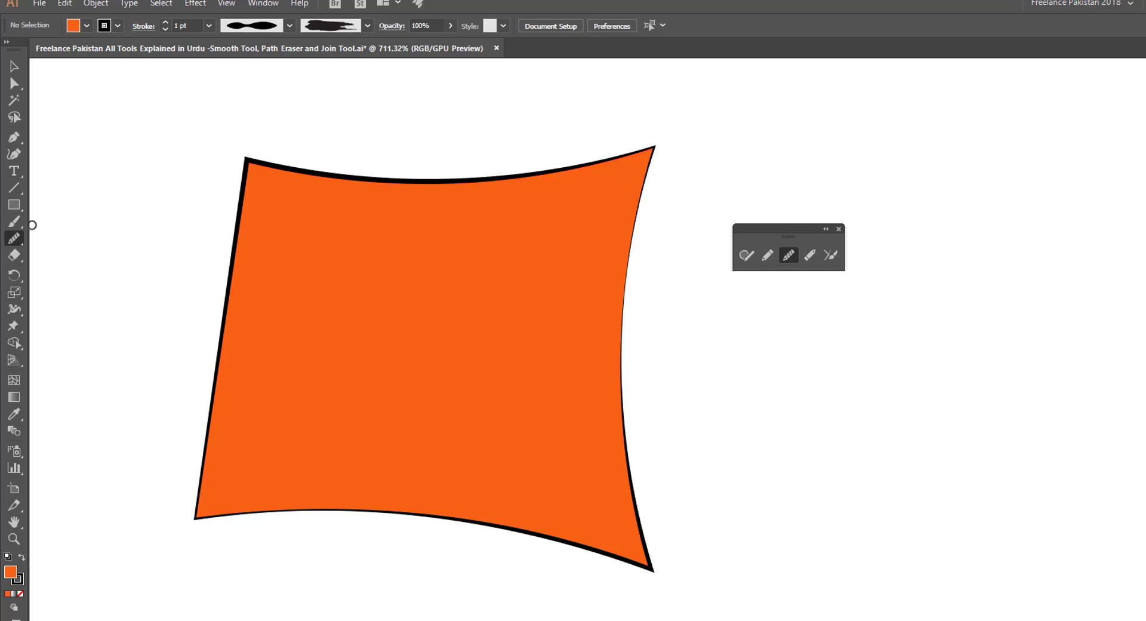
# - Draw an orange ellipse-tool circle right of the shape, then Path Eraser a stretch of its top outline
pyautogui.click(14, 206)
pyautogui.click(53, 237)
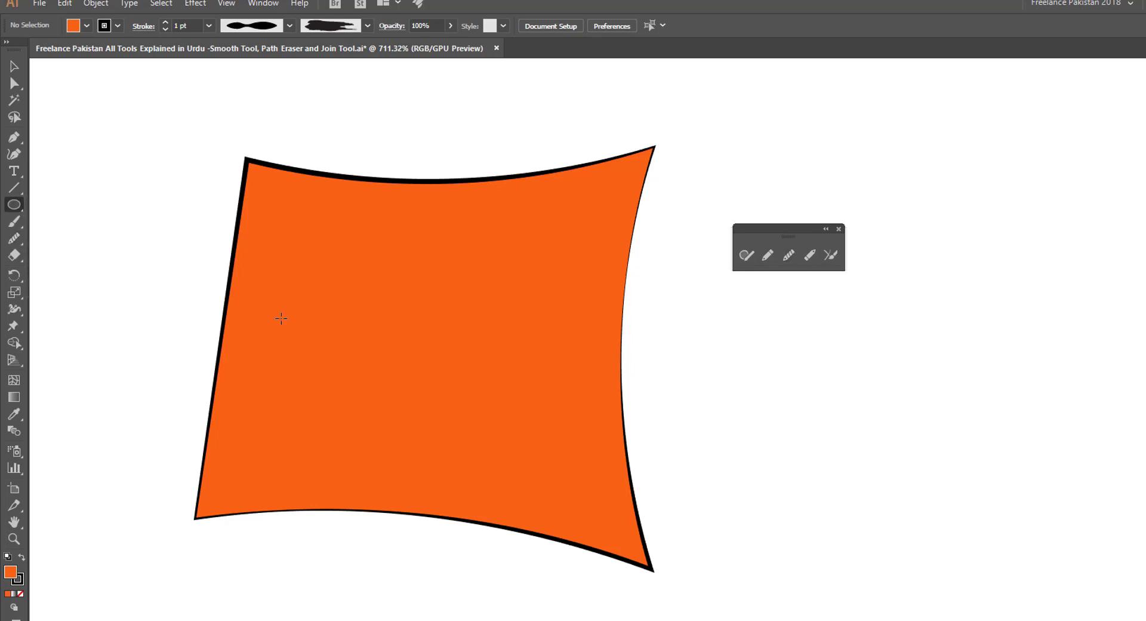
pyautogui.moveTo(797, 357)
pyautogui.mouseDown()
pyautogui.moveTo(870, 416)
pyautogui.moveTo(1062, 525)
pyautogui.moveTo(1076, 602)
pyautogui.mouseUp()
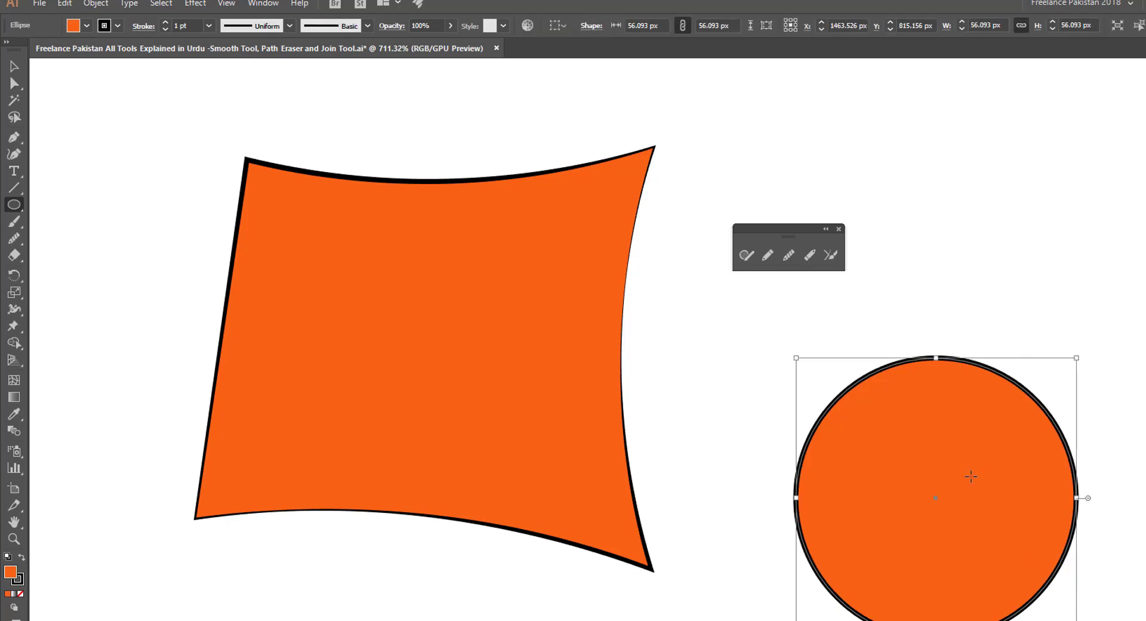
pyautogui.click(808, 255)
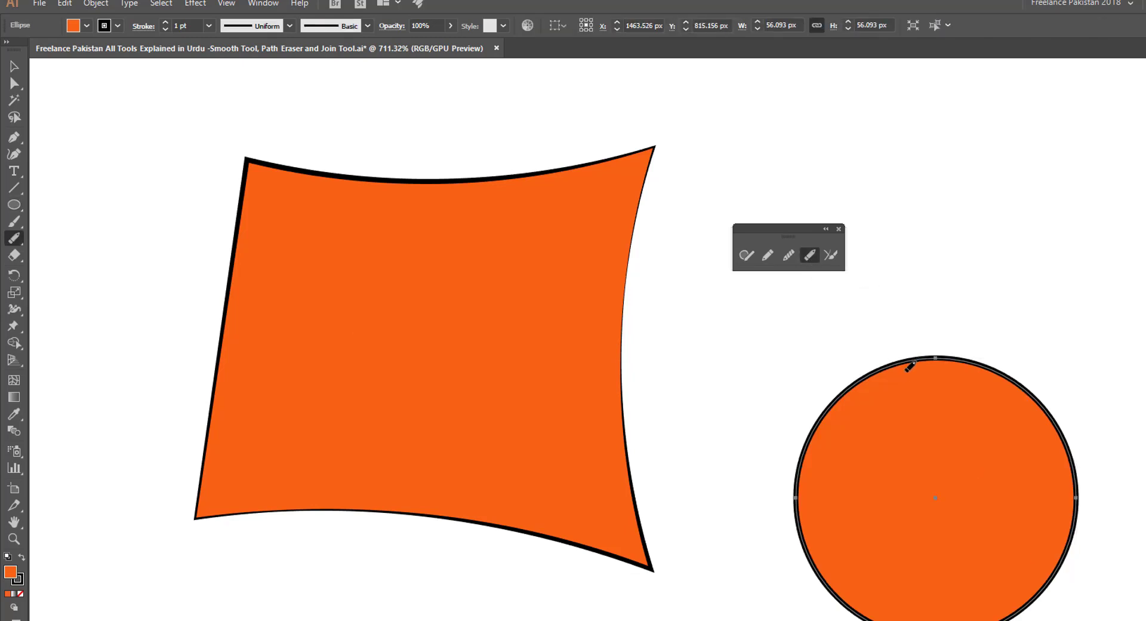
pyautogui.moveTo(934, 358); pyautogui.dragTo(994, 373)
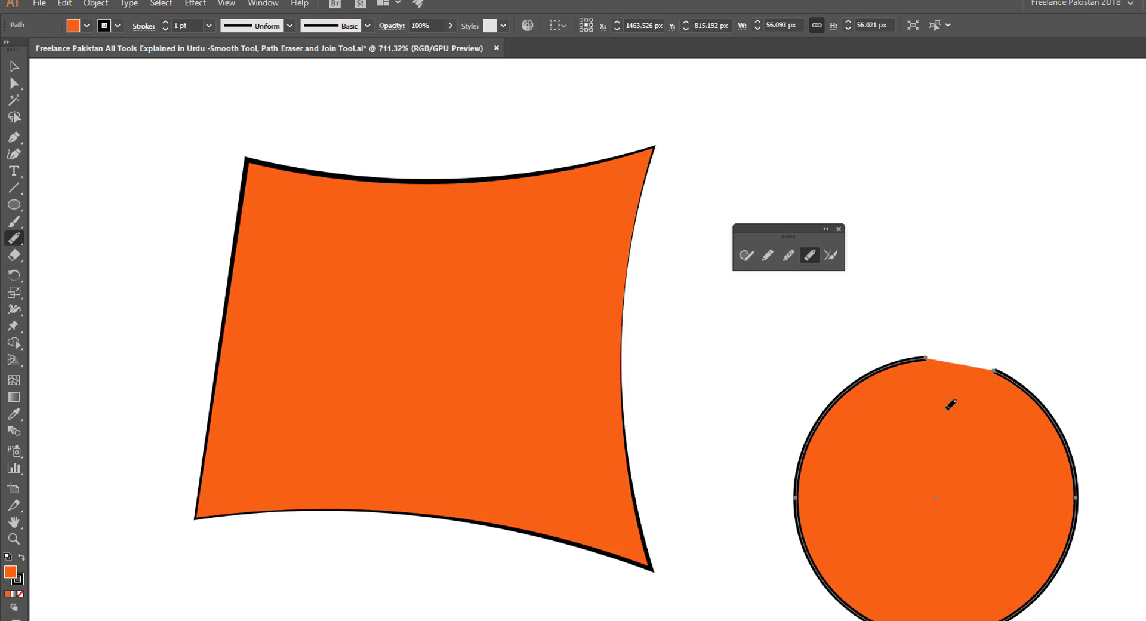
# - Set the circle's fill to None and rejoin its top gap with the Join Tool
pyautogui.click(20, 593)
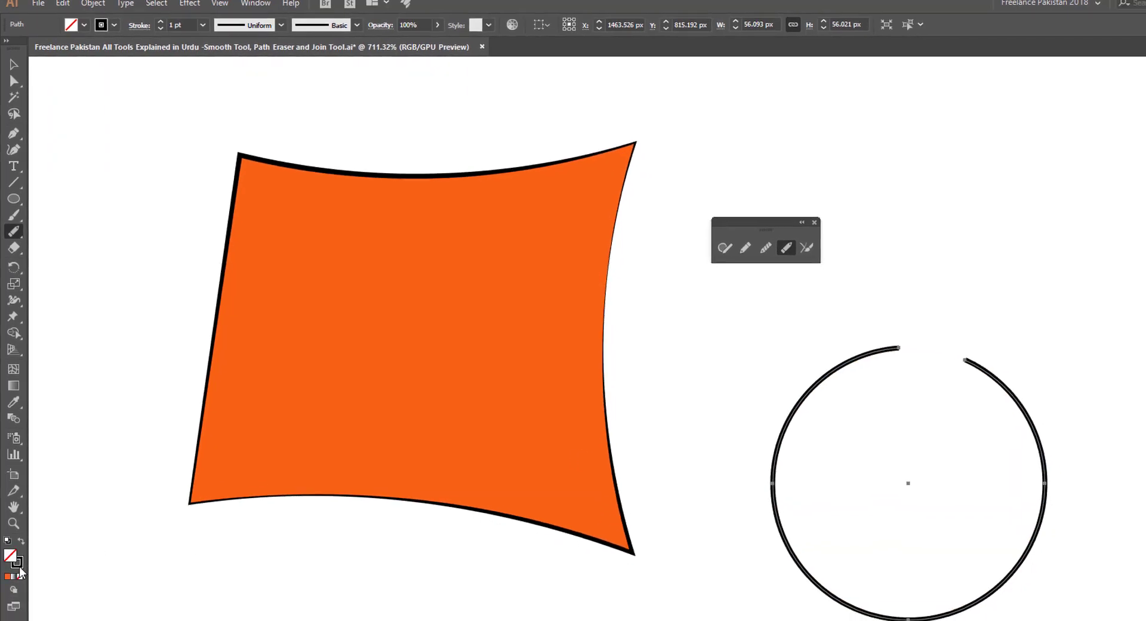
pyautogui.click(16, 541)
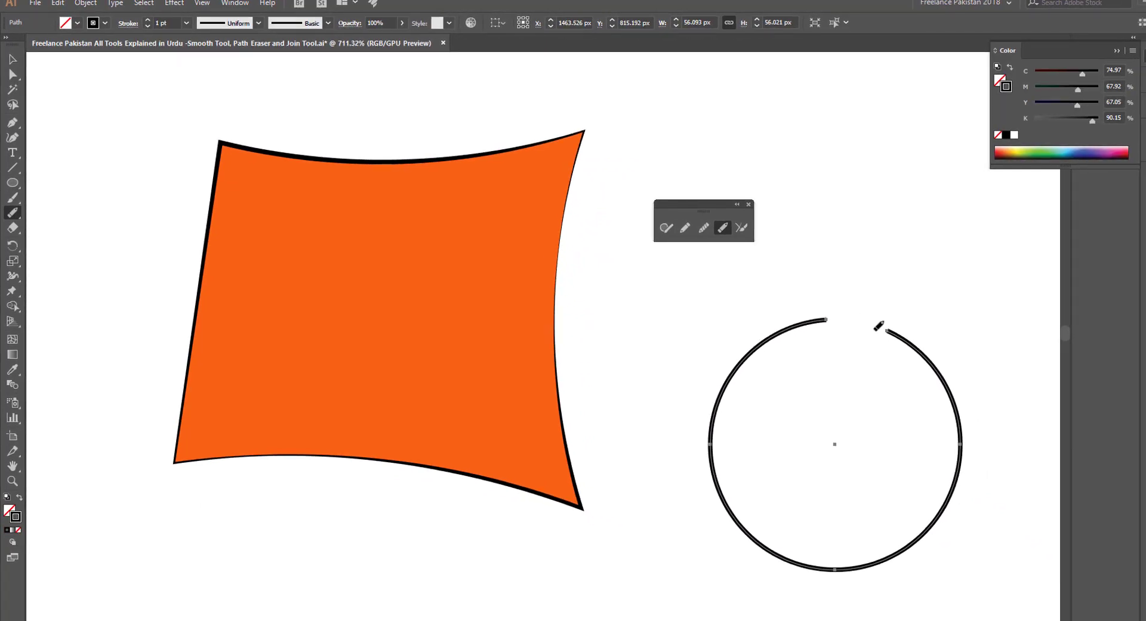
pyautogui.click(744, 228)
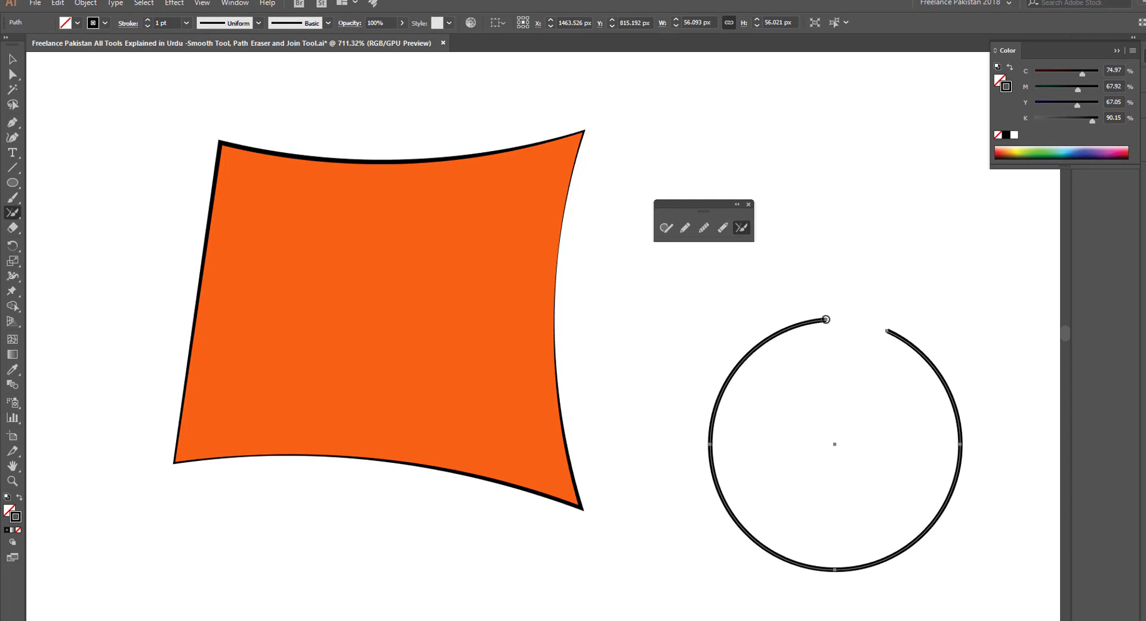
pyautogui.moveTo(827, 320); pyautogui.dragTo(845, 320)
pyautogui.moveTo(882, 325); pyautogui.dragTo(901, 335)
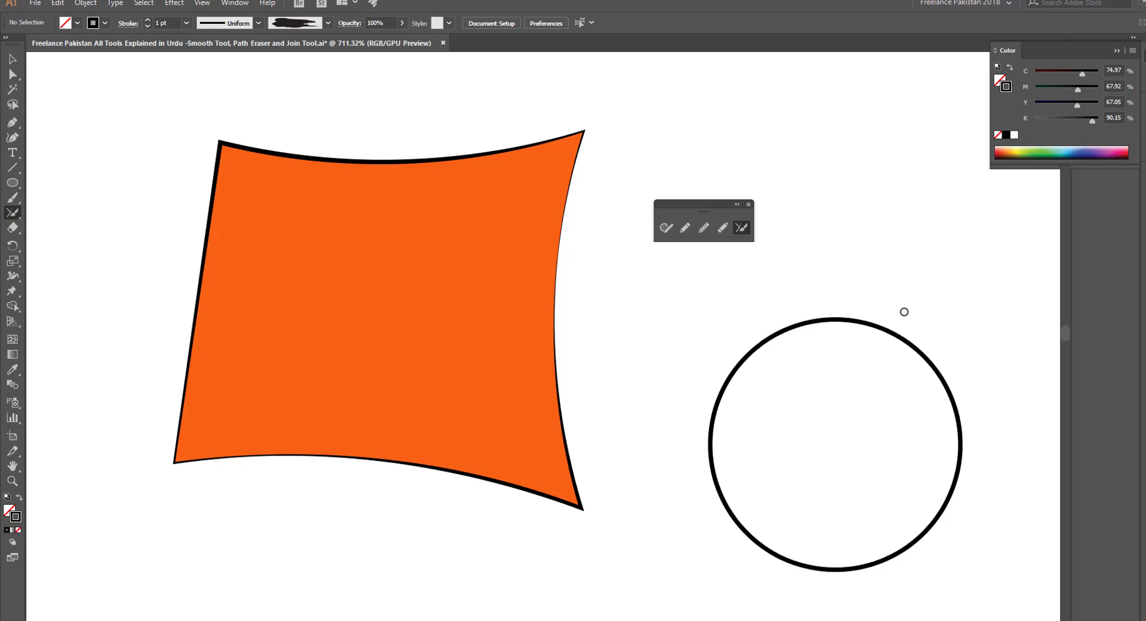
# - Show the Object > Path submenu listing Join, Average and Outline Stroke
pyautogui.click(88, 4)
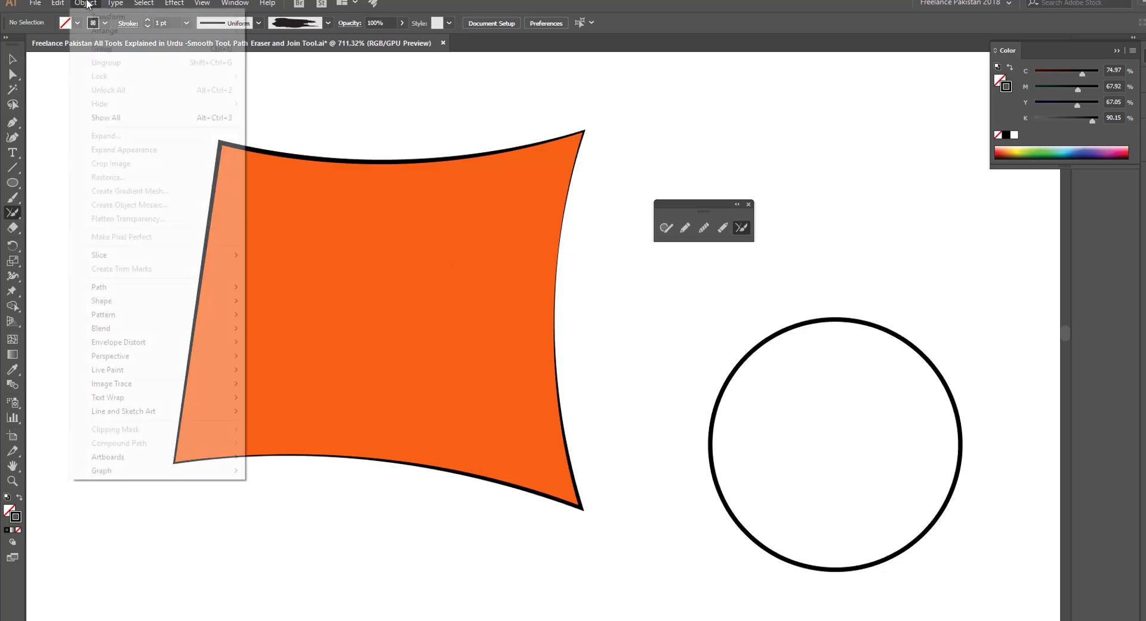
pyautogui.moveTo(172, 288)
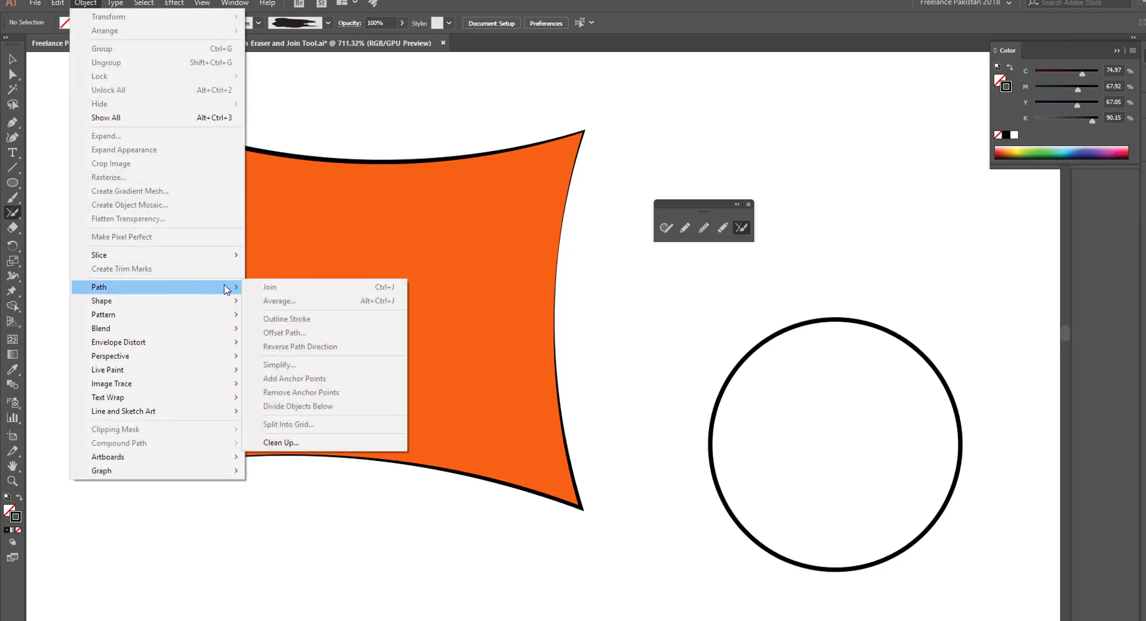